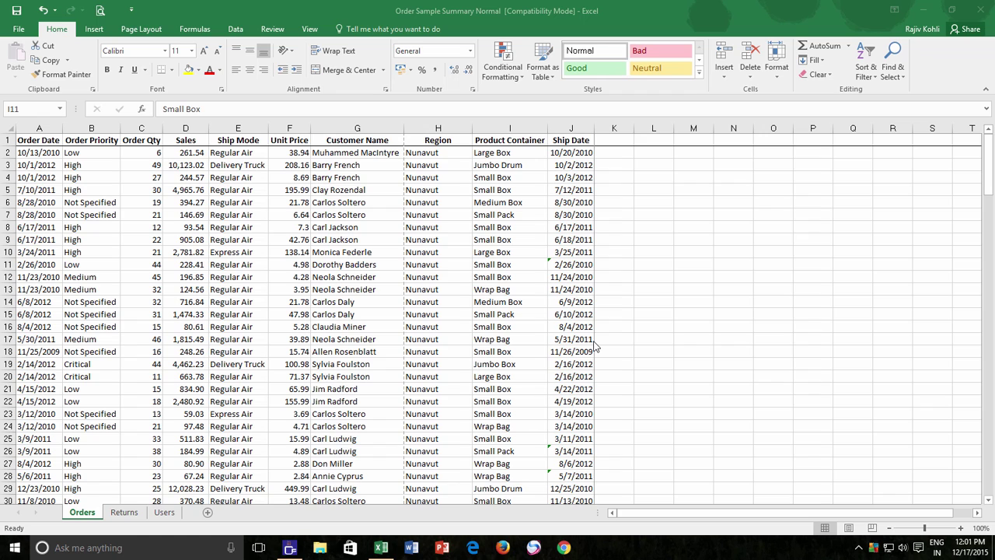
# Review the Orders sheet's print preview pages to see how the columns split across pages, and return to the worksheet
pyautogui.click(19, 30)
pyautogui.click(29, 203)
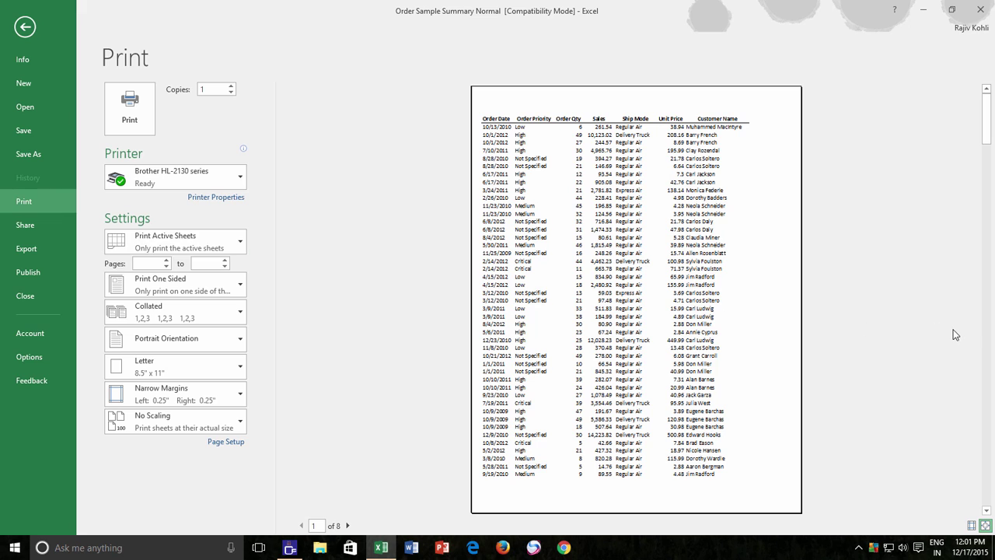
pyautogui.click(915, 338)
pyautogui.scroll(-1, 916, 337)
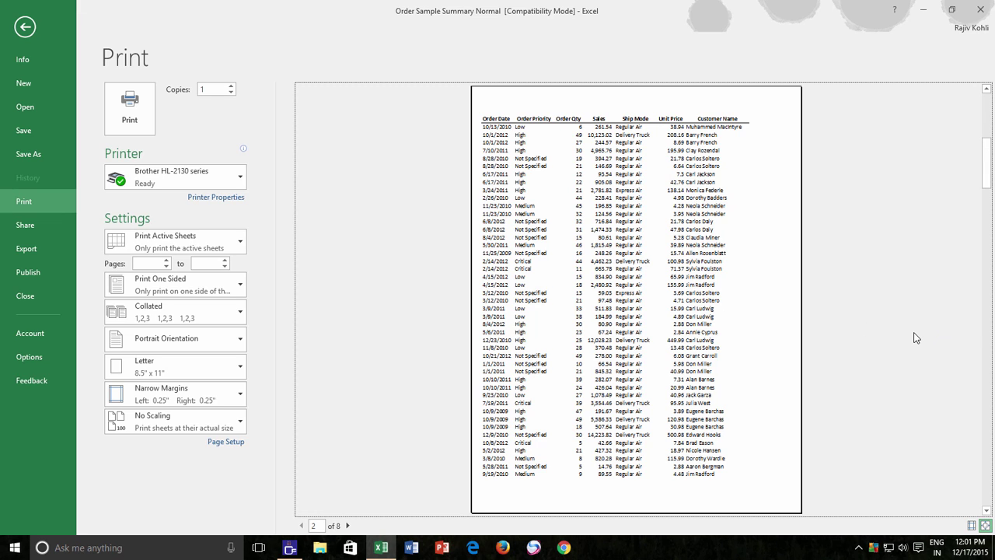
pyautogui.scroll(-1, 916, 337)
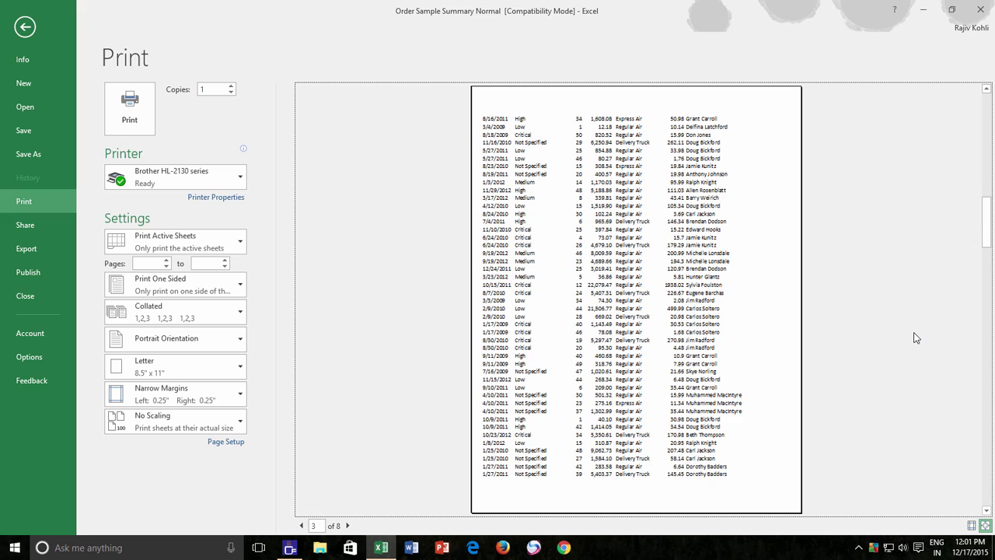
pyautogui.scroll(-1, 915, 337)
pyautogui.scroll(-1, 915, 337)
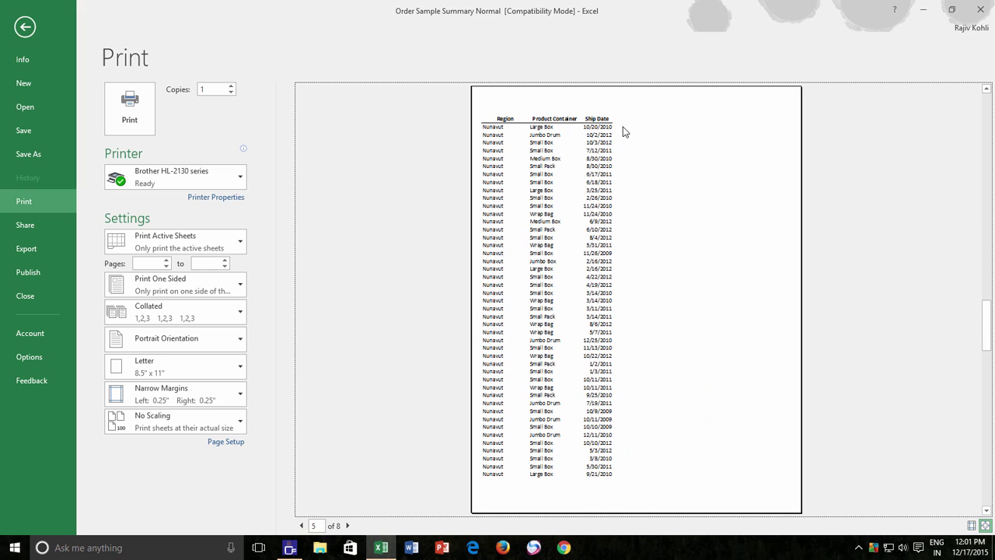
pyautogui.scroll(3, 717, 202)
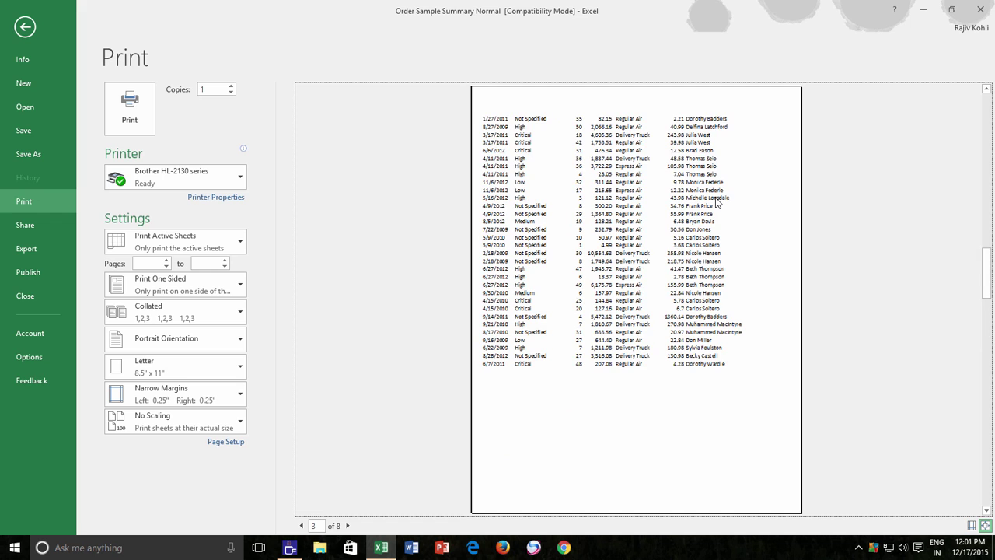
pyautogui.scroll(1, 716, 202)
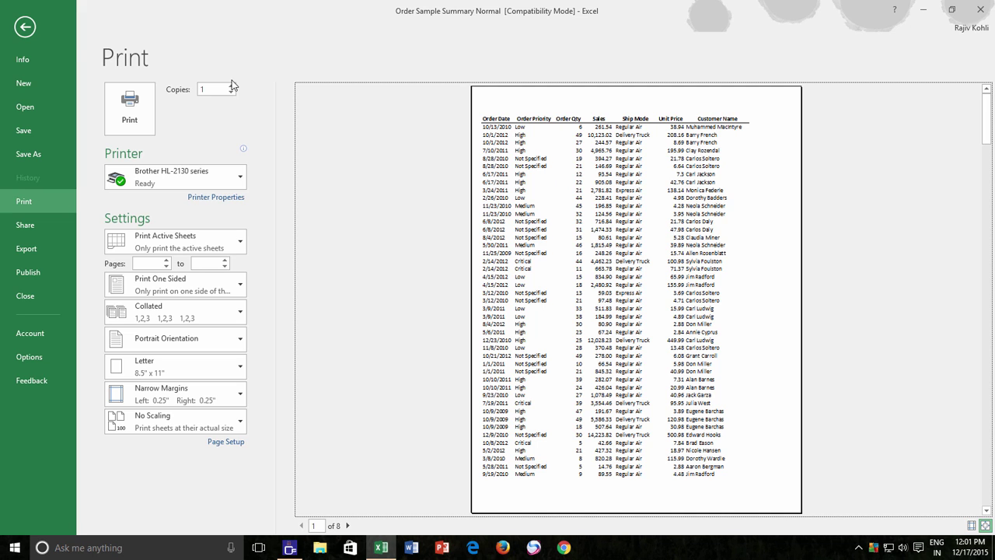
pyautogui.click(32, 28)
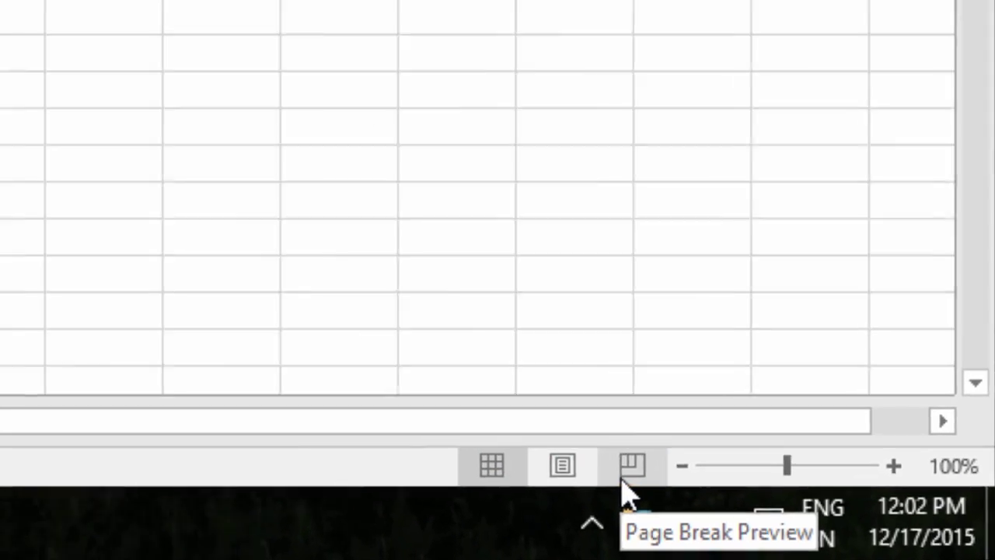
# Switch the Orders sheet to Page Break Preview and review its page divisions down to the last data row
pyautogui.click(571, 449)
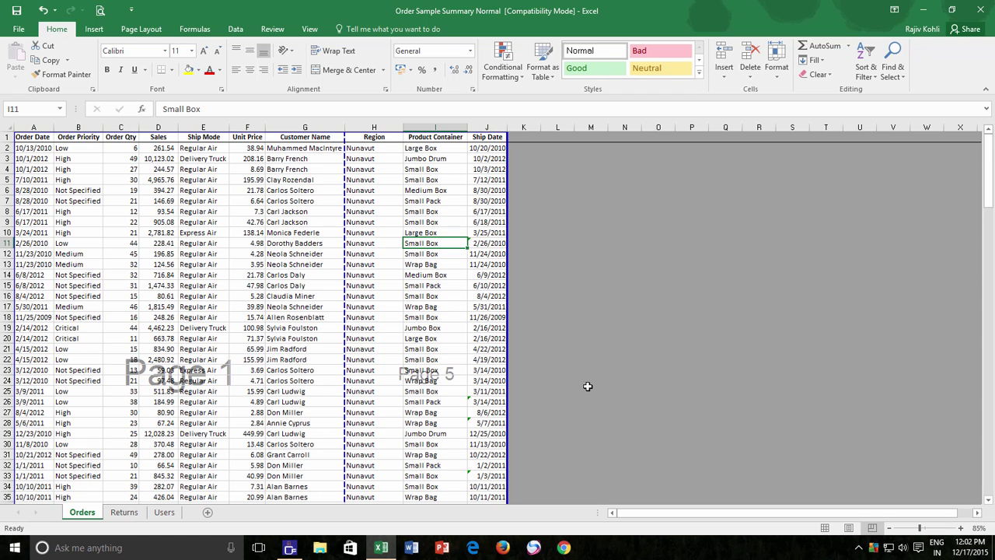
pyautogui.scroll(-4, 587, 386)
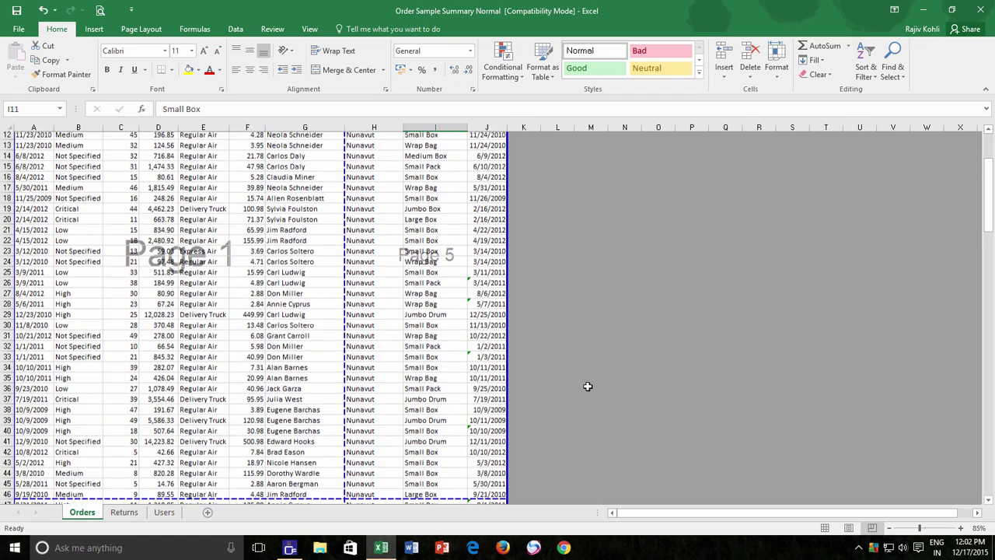
pyautogui.scroll(-13, 588, 386)
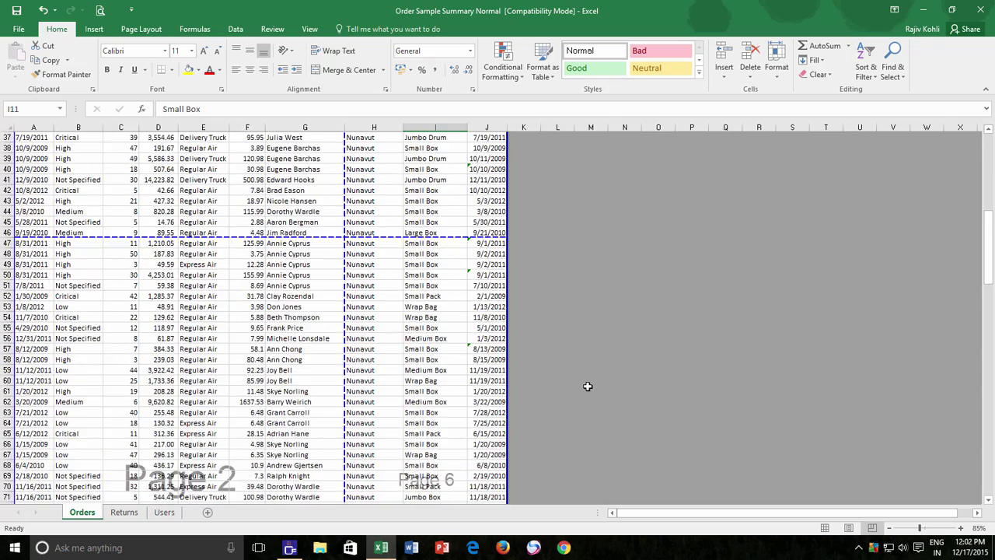
pyautogui.scroll(-3, 588, 385)
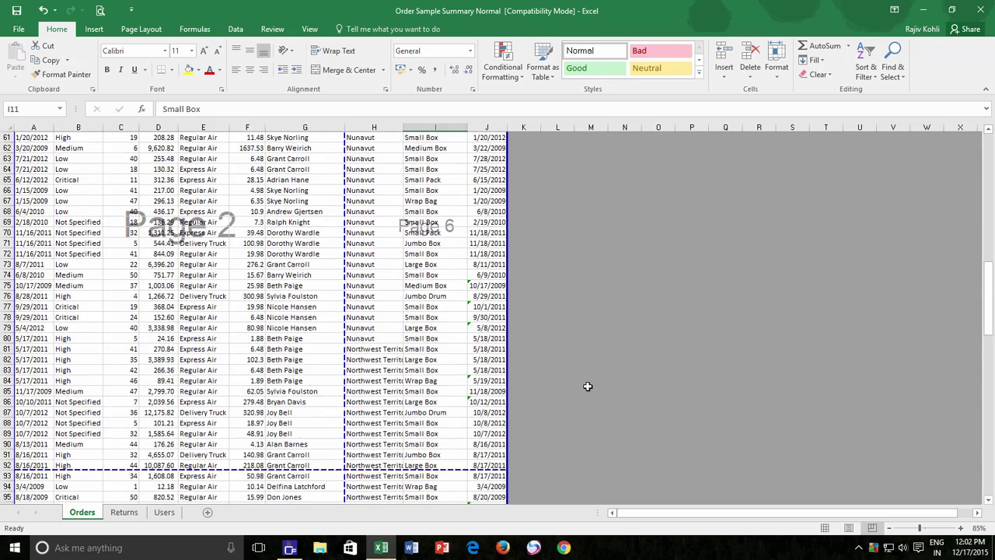
pyautogui.scroll(-2, 588, 385)
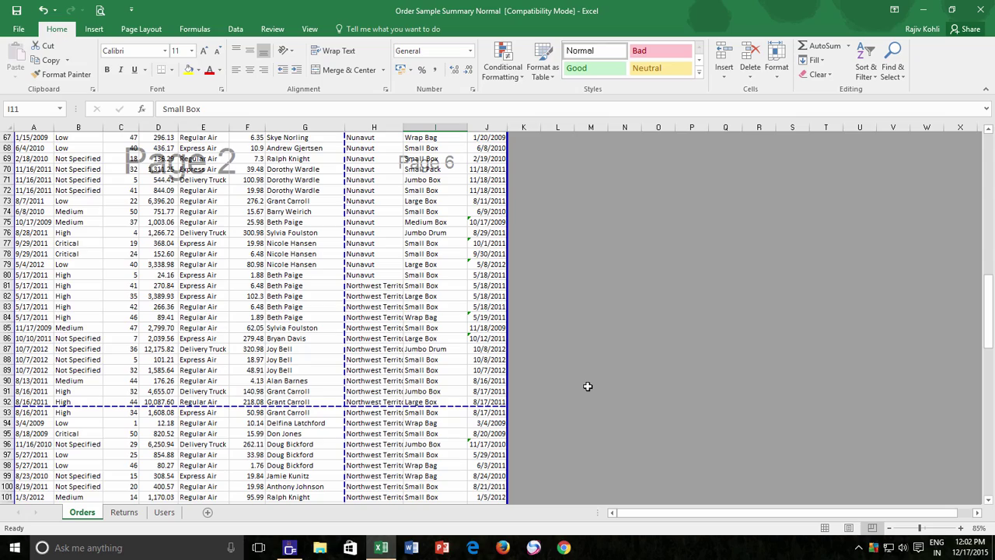
pyautogui.scroll(-9, 588, 385)
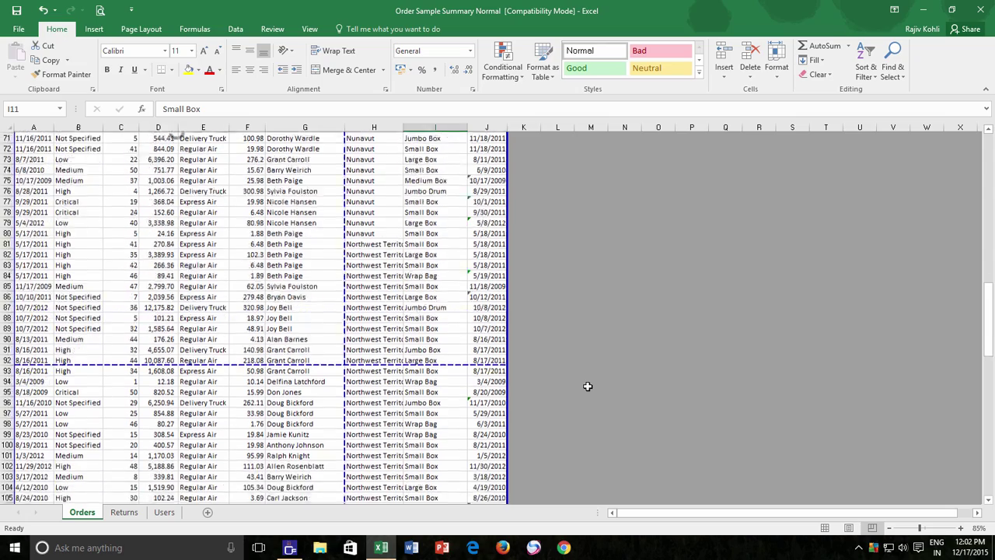
pyautogui.scroll(-10, 587, 385)
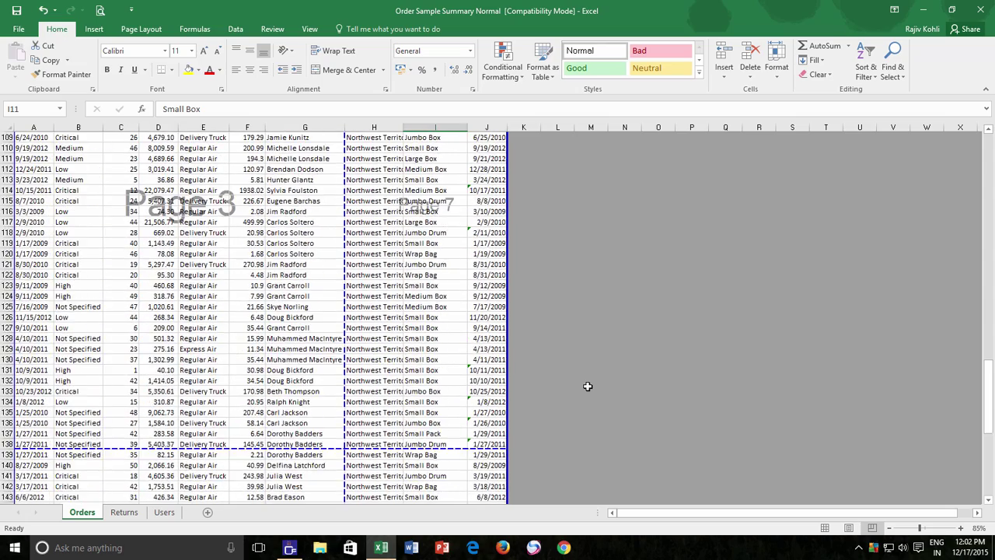
pyautogui.scroll(-3, 587, 385)
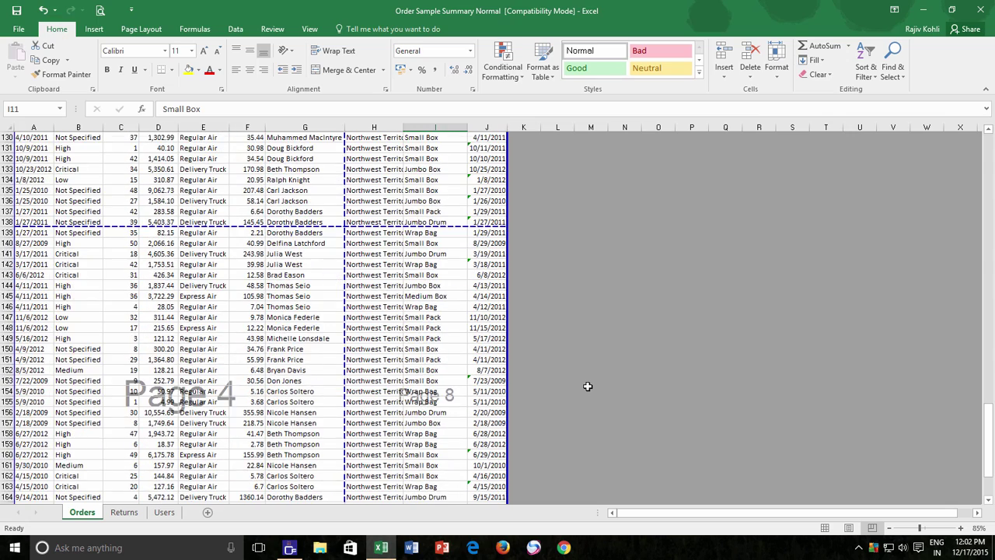
pyautogui.scroll(-1, 587, 386)
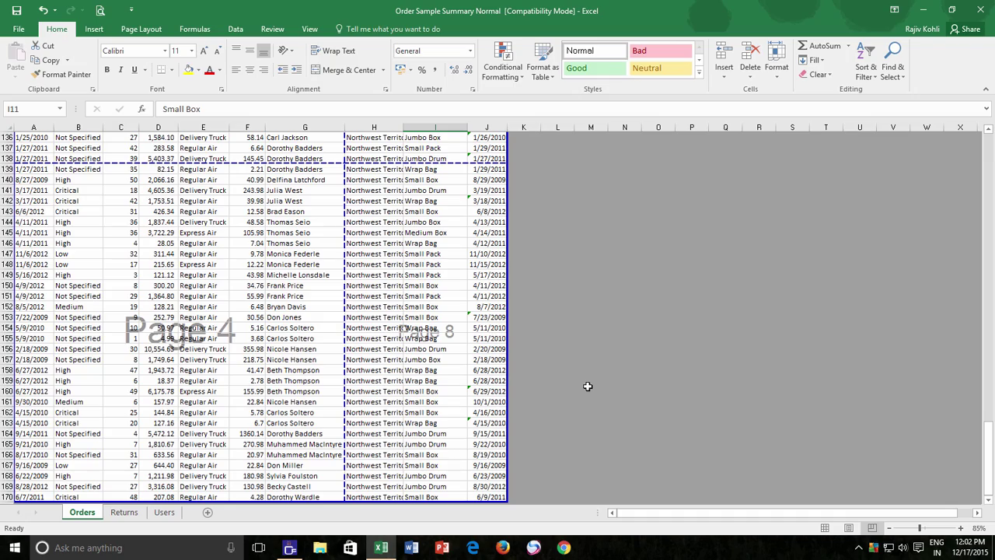
pyautogui.scroll(20, 588, 386)
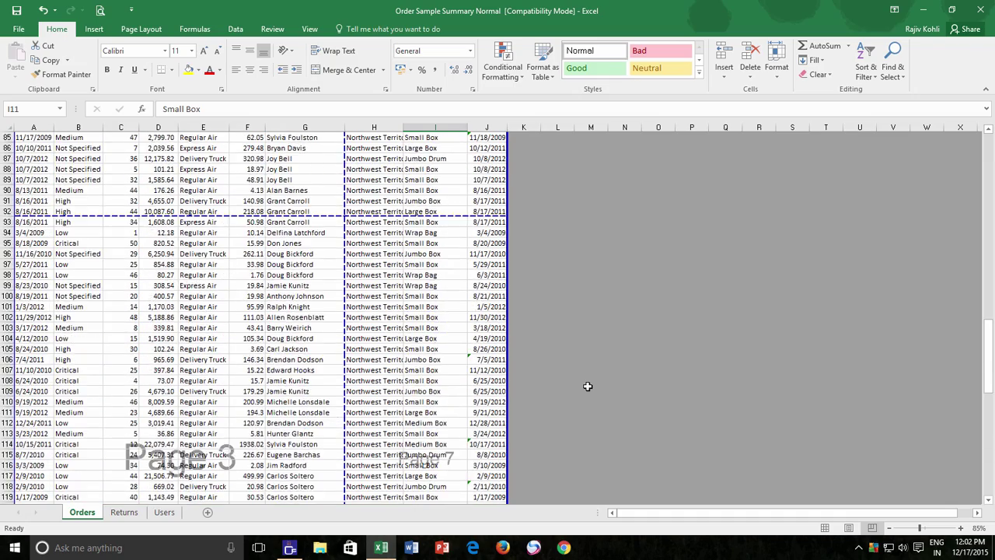
pyautogui.scroll(20, 587, 385)
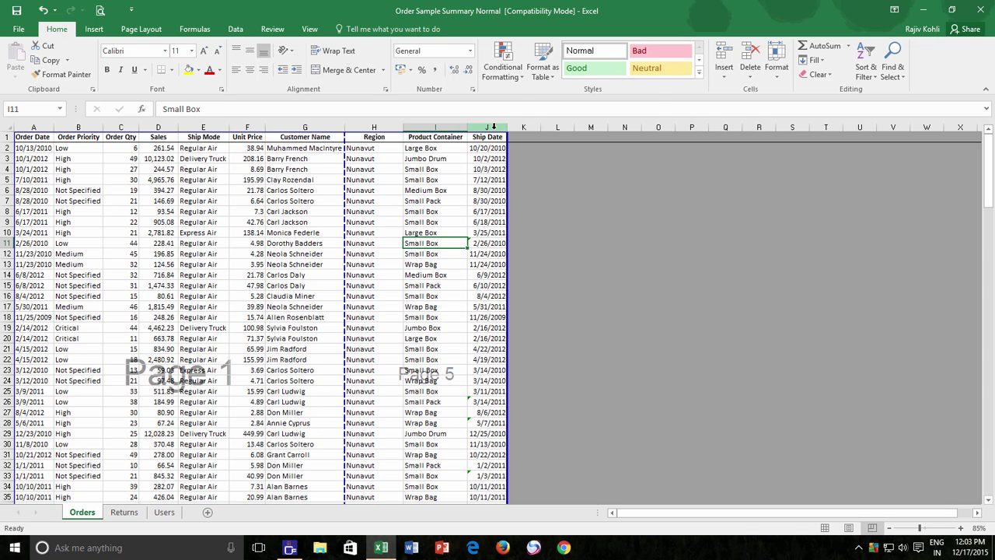
# Hide the Ship Date column in the Orders sheet and unhide it again
pyautogui.rightClick(493, 127)
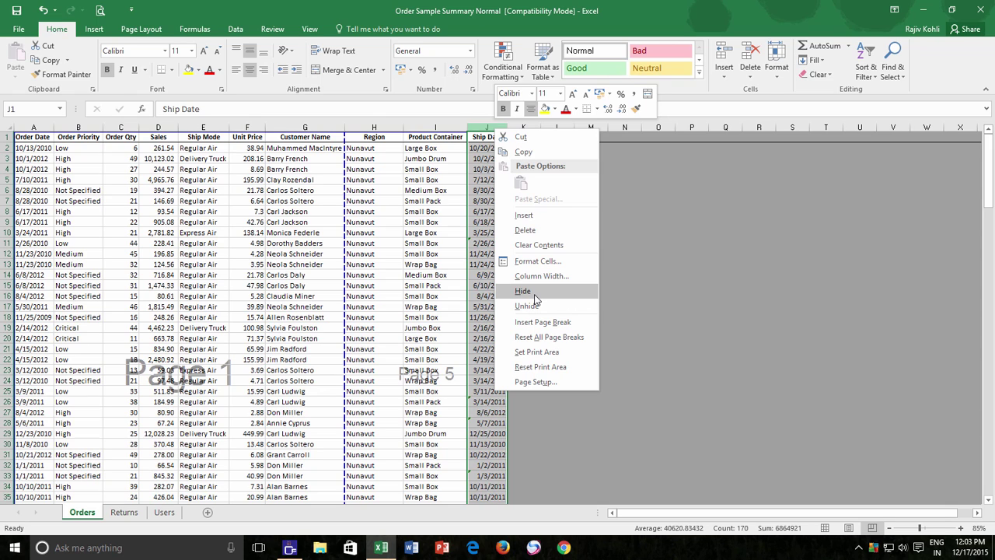
pyautogui.click(534, 295)
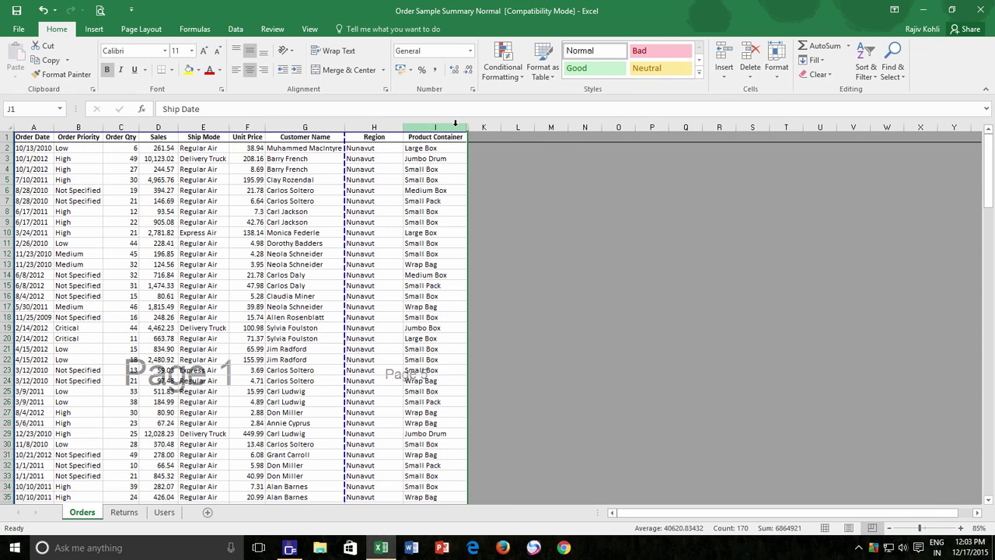
pyautogui.moveTo(455, 123); pyautogui.dragTo(482, 127)
pyautogui.rightClick(478, 127)
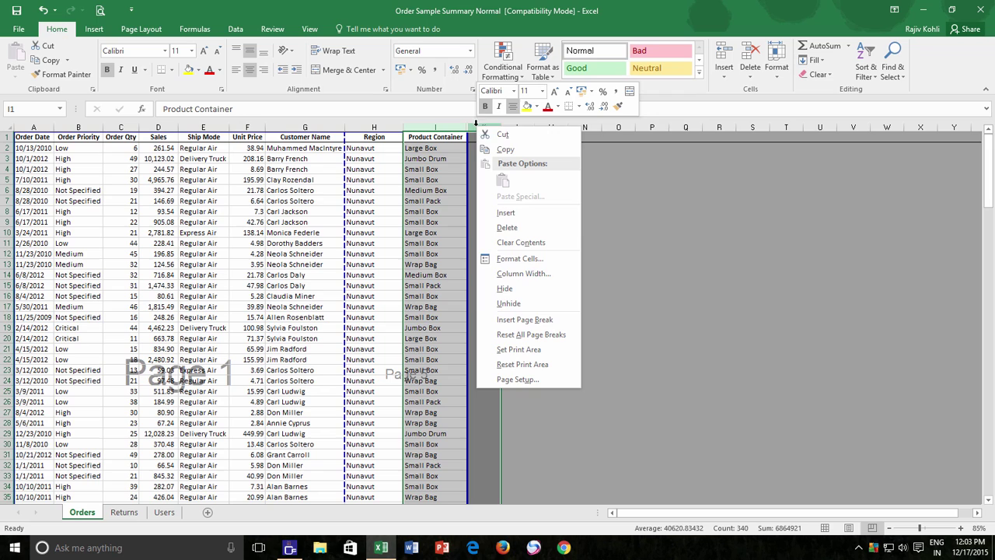
pyautogui.click(526, 304)
pyautogui.click(470, 245)
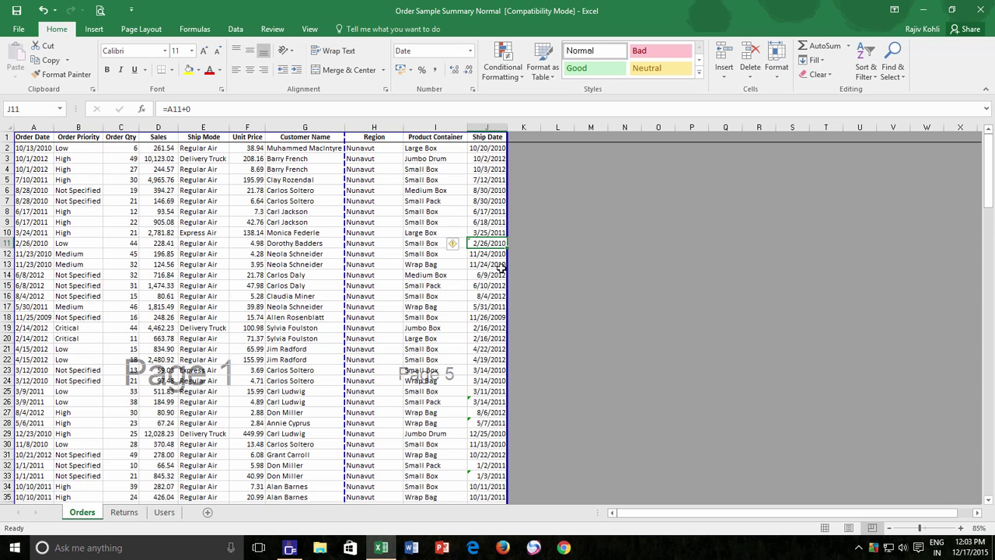
# Move the solid page boundary to exclude the Ship Date column from printing, and check the print area in the Page Setup sheet settings
pyautogui.moveTo(506, 267); pyautogui.dragTo(470, 267)
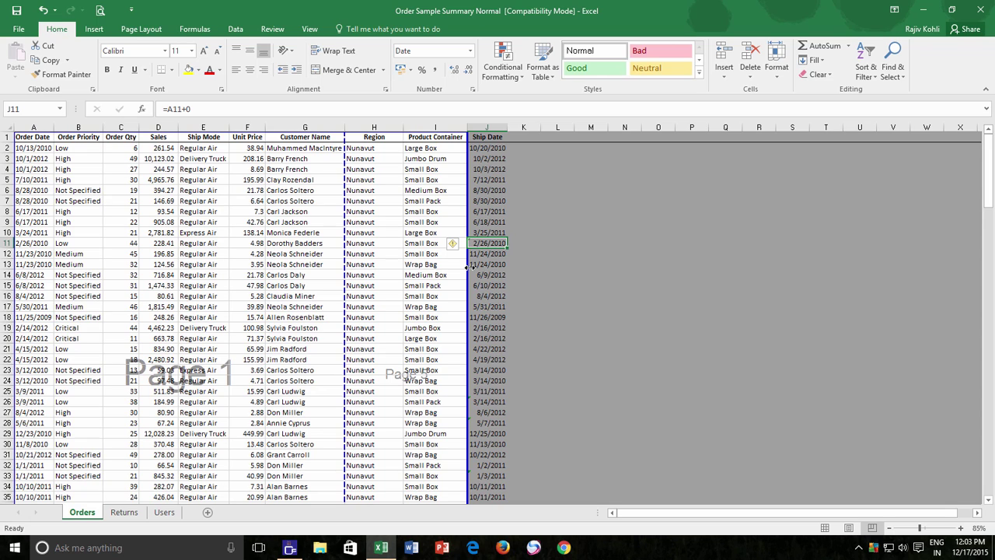
pyautogui.click(140, 29)
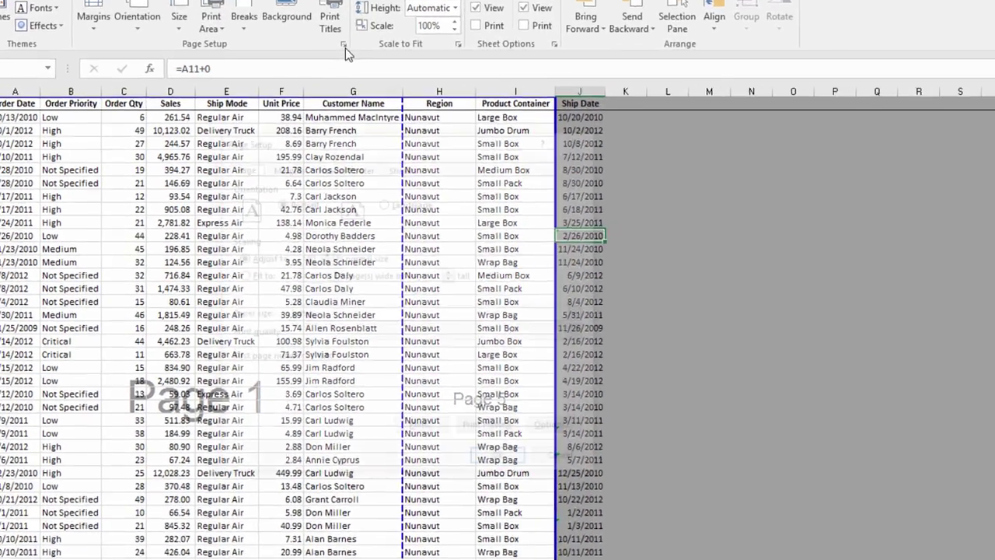
pyautogui.click(298, 91)
pyautogui.click(343, 189)
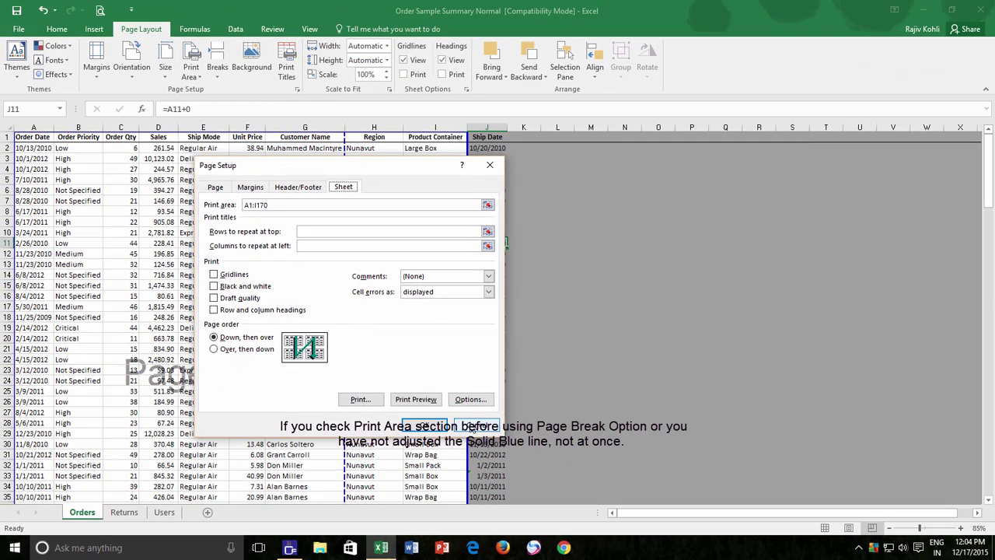
pyautogui.click(684, 510)
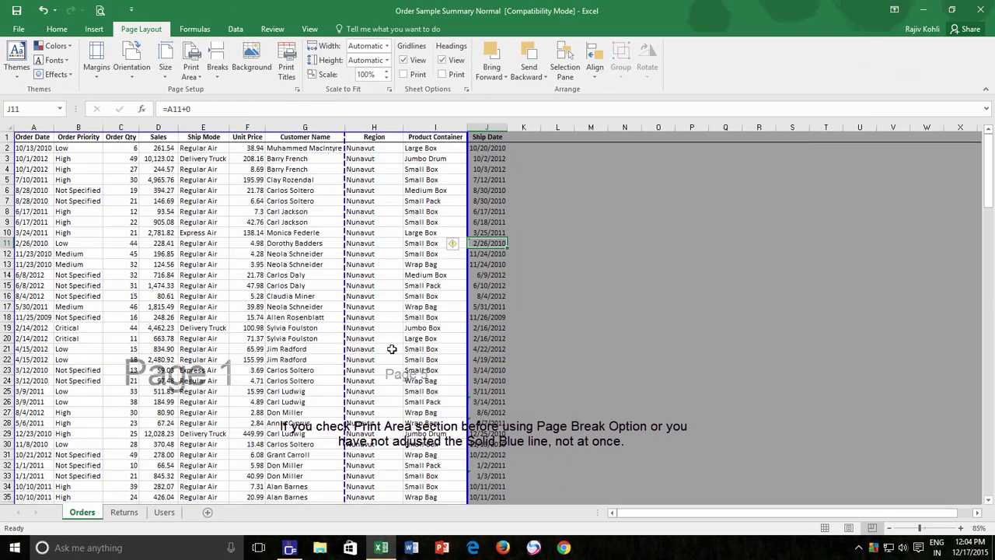
# Undo the page boundary move and check the print area again in the Page Setup sheet settings
pyautogui.click(44, 10)
pyautogui.click(298, 90)
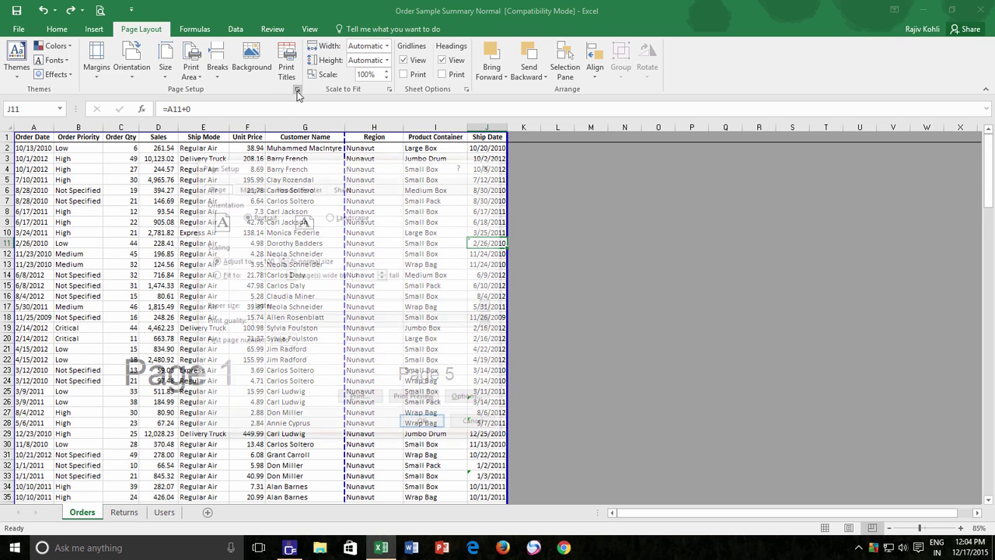
pyautogui.click(343, 187)
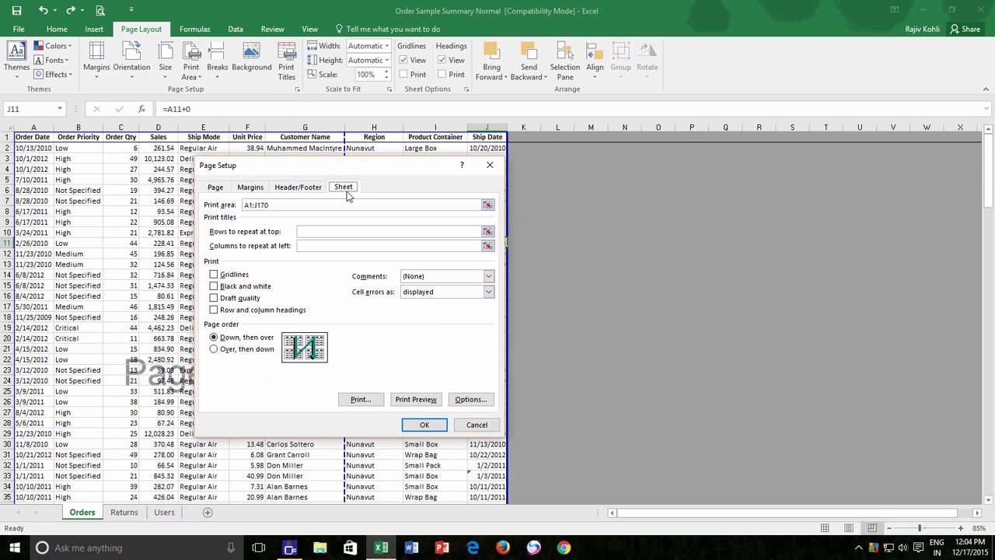
pyautogui.click(477, 427)
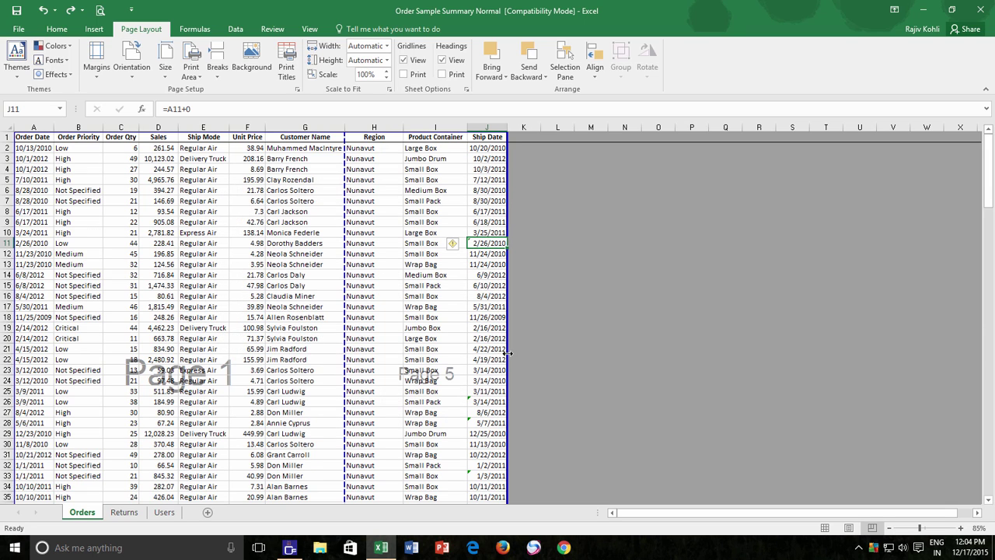
# Move the solid page boundary to the end of the Product Container column and confirm print area A1:I170 in Page Setup
pyautogui.click(296, 89)
pyautogui.click(343, 187)
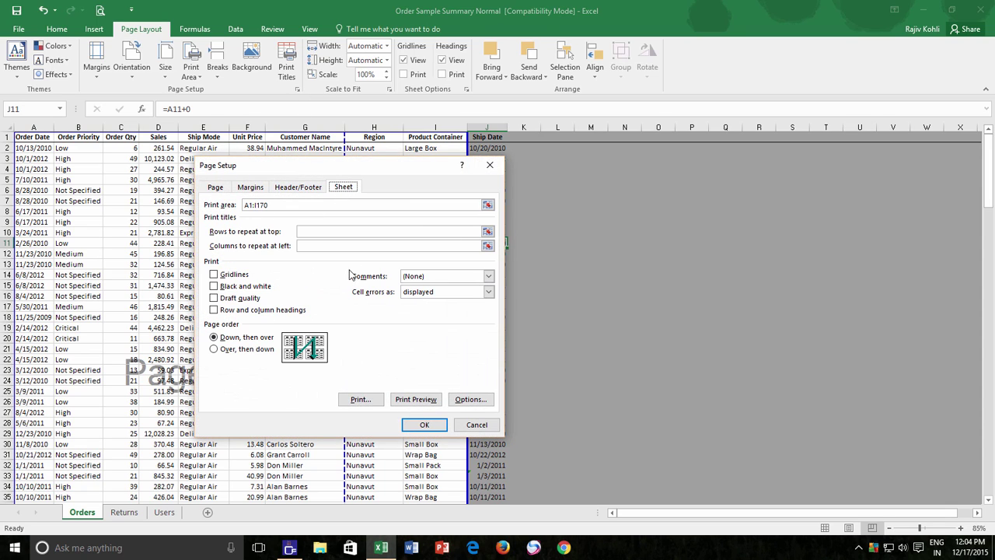
pyautogui.click(482, 429)
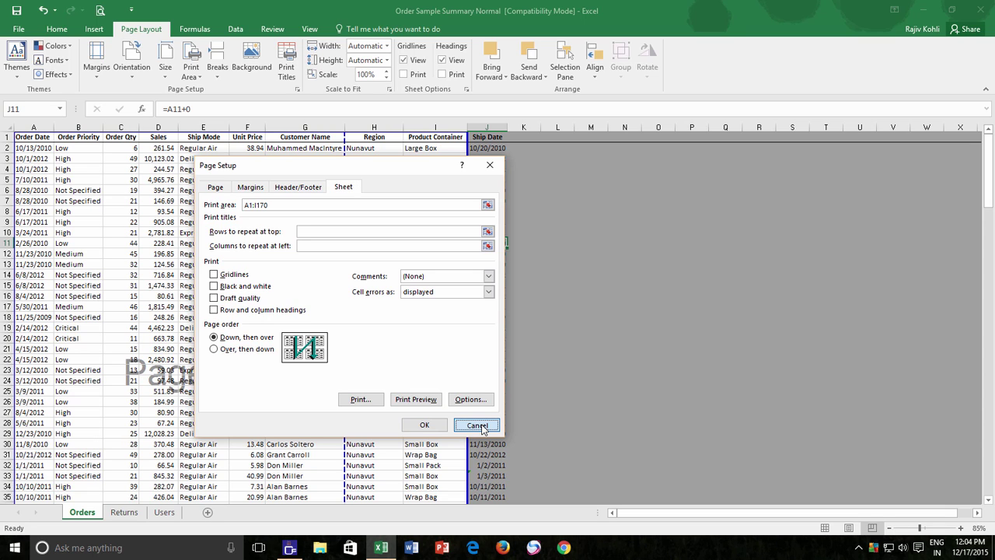
pyautogui.click(426, 426)
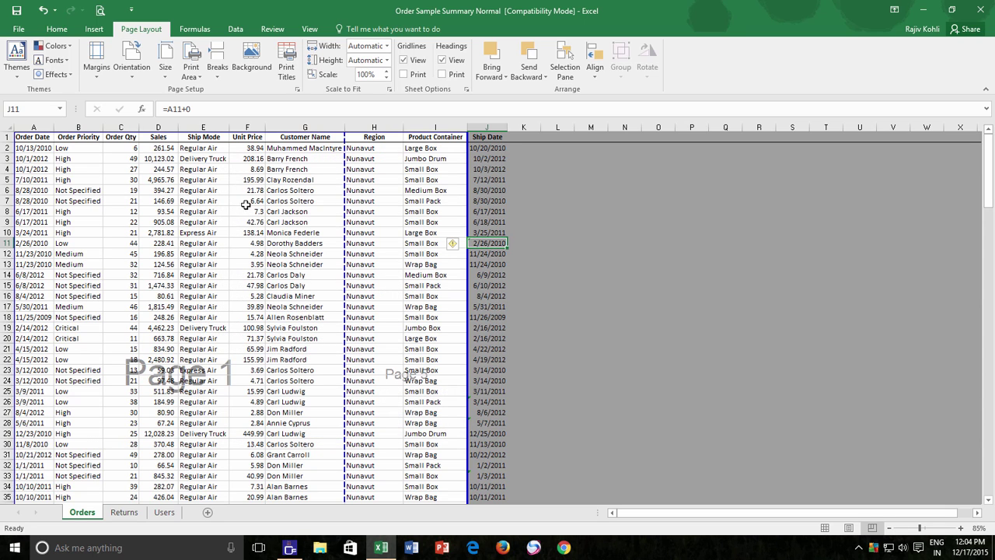
pyautogui.rightClick(207, 128)
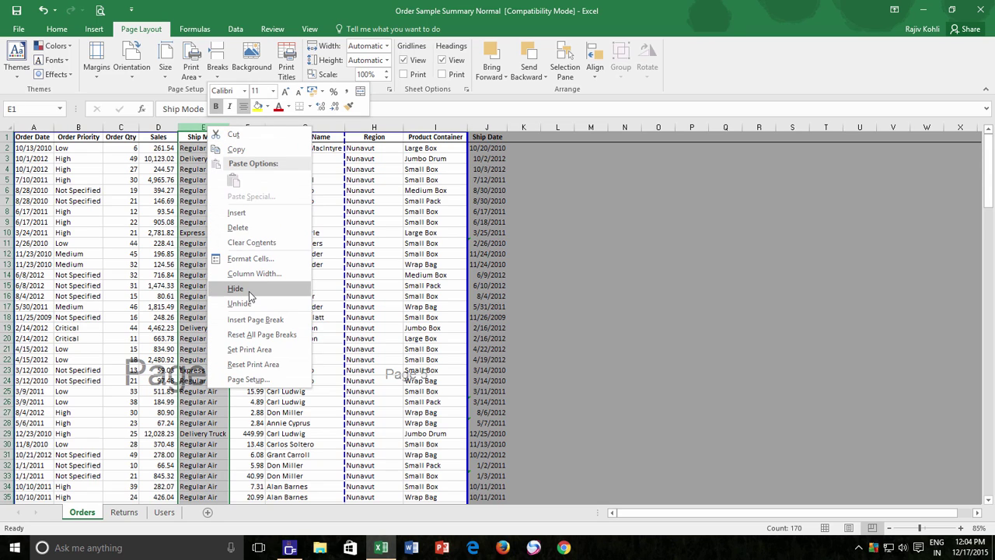
pyautogui.click(443, 139)
pyautogui.click(443, 137)
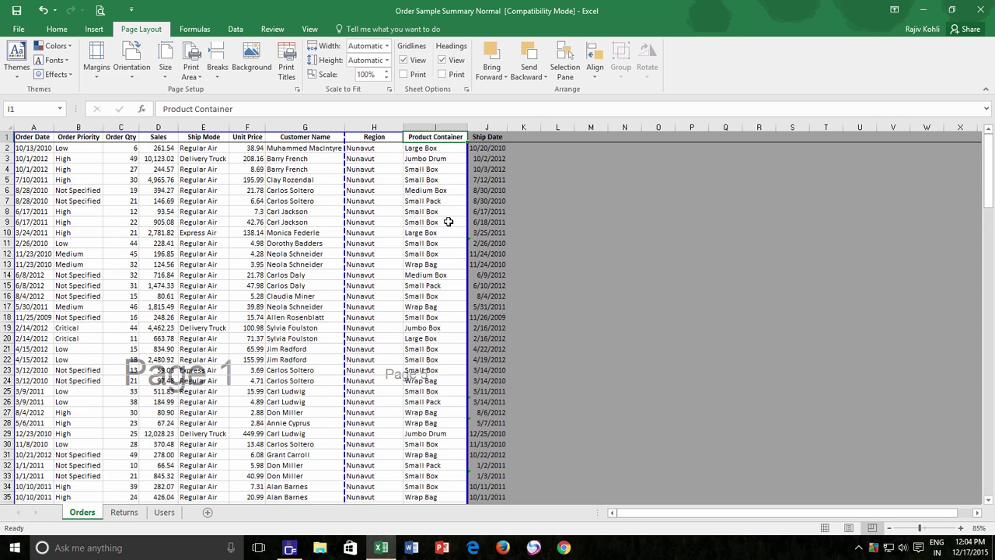
pyautogui.click(109, 70)
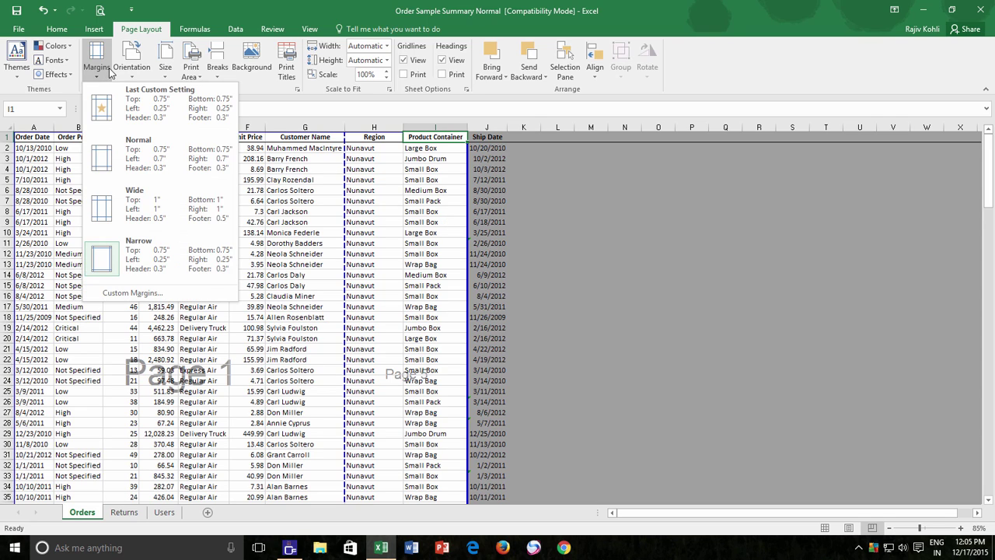
pyautogui.click(127, 68)
pyautogui.click(128, 69)
pyautogui.click(163, 72)
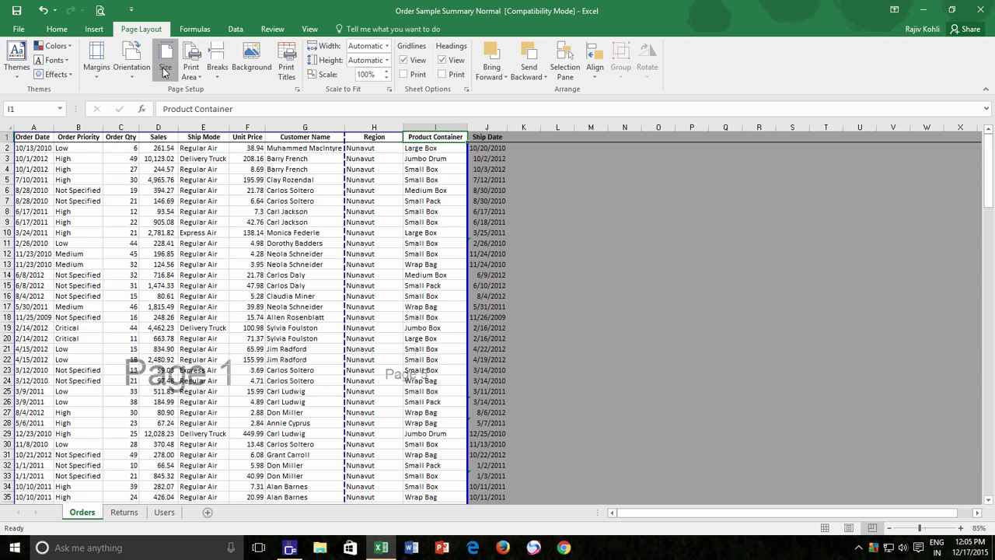
pyautogui.click(383, 195)
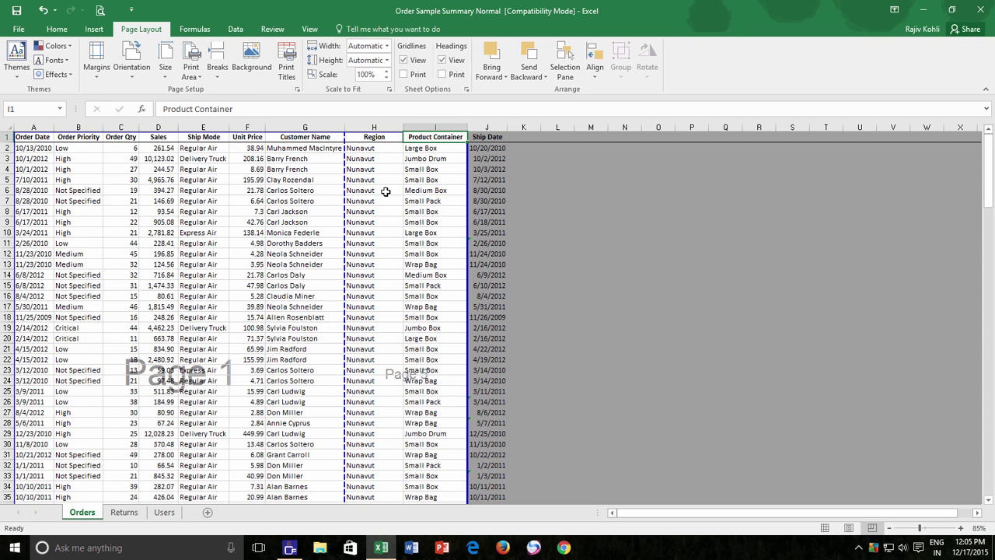
# Try moving the dashed page break after Customer Name to the solid boundary after Product Container, and undo the move
pyautogui.click(344, 199)
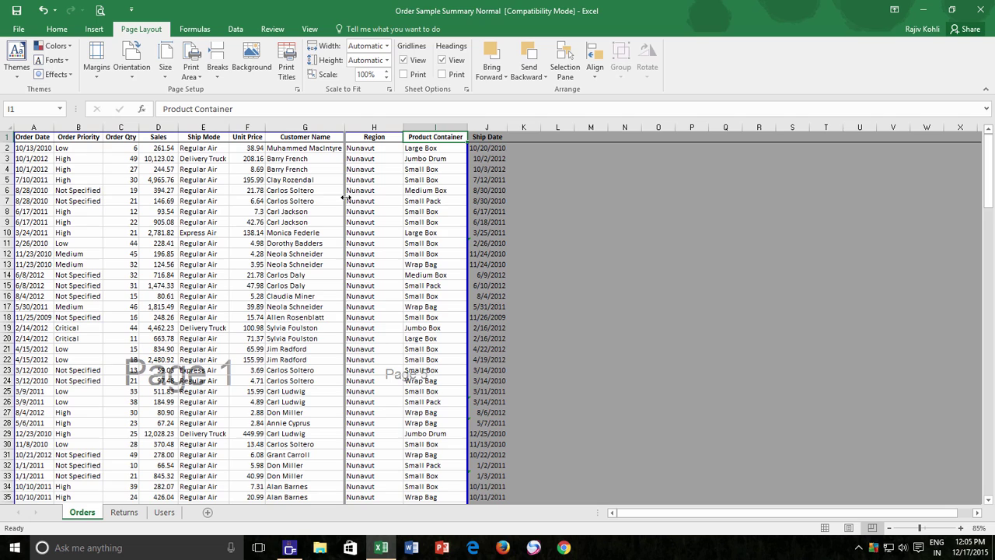
pyautogui.moveTo(344, 198); pyautogui.dragTo(470, 194)
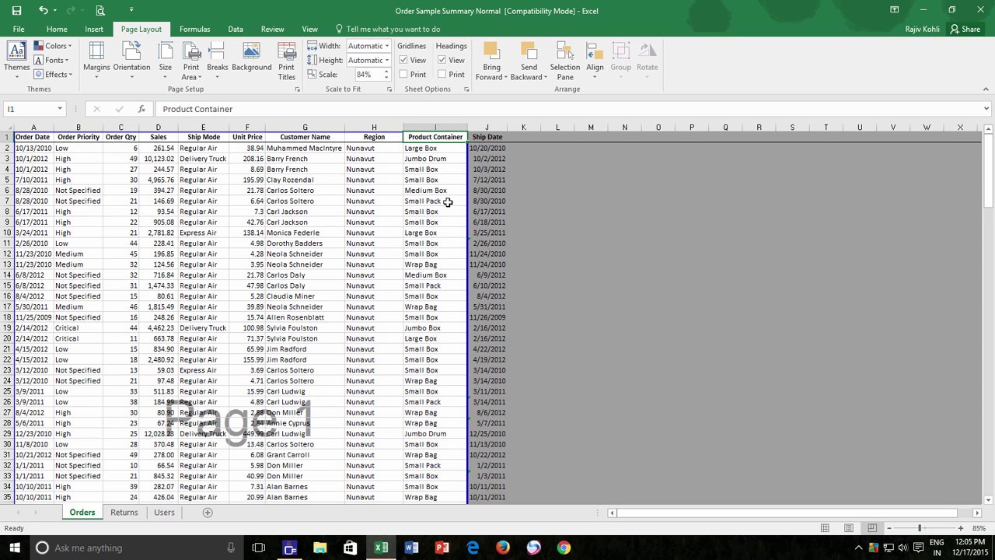
pyautogui.scroll(-4, 383, 223)
pyautogui.scroll(-20, 358, 257)
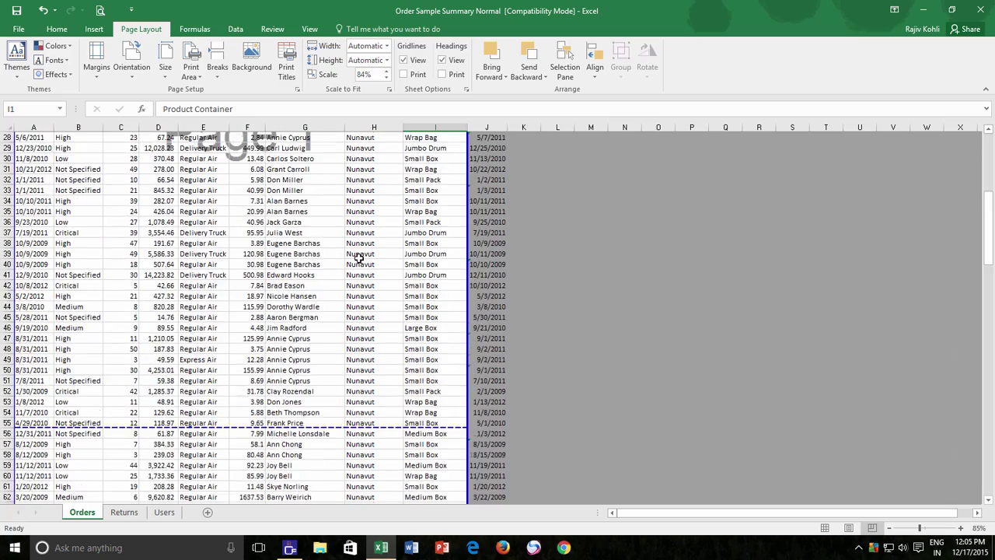
pyautogui.scroll(-20, 359, 257)
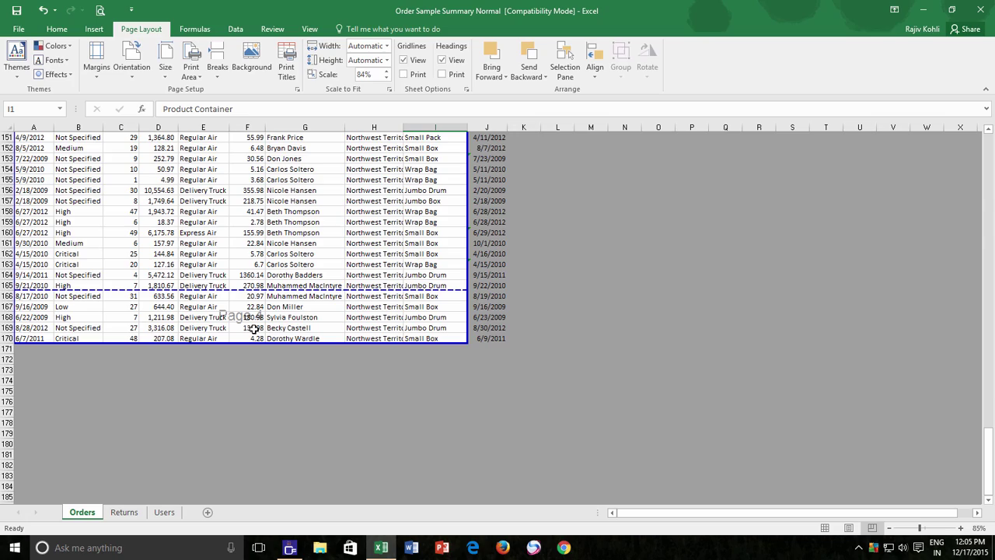
pyautogui.scroll(18, 293, 311)
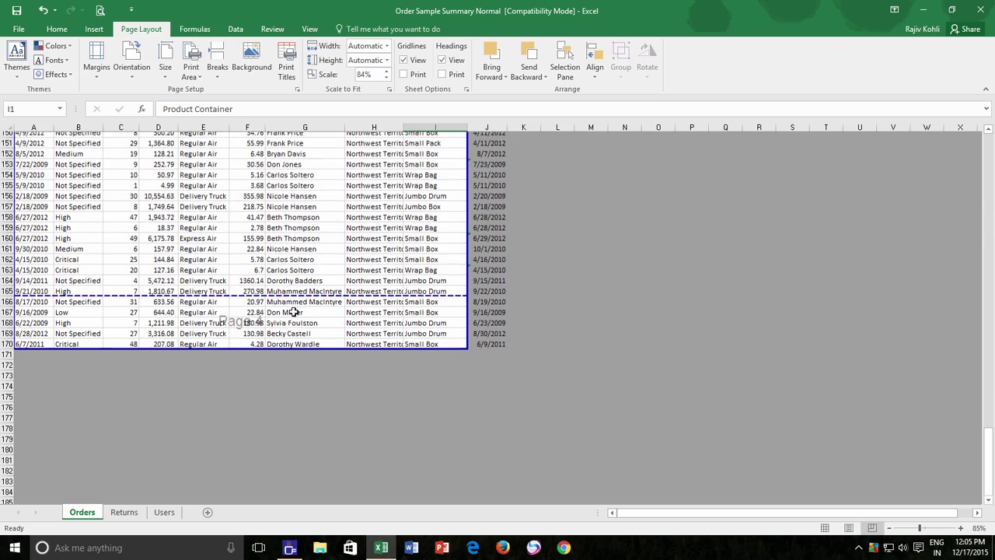
pyautogui.scroll(20, 293, 311)
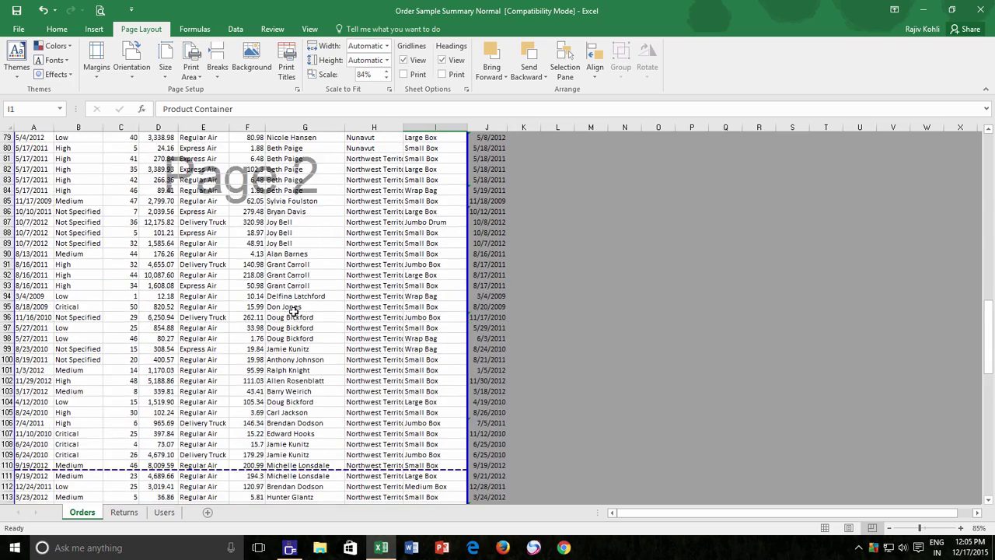
pyautogui.scroll(11, 293, 311)
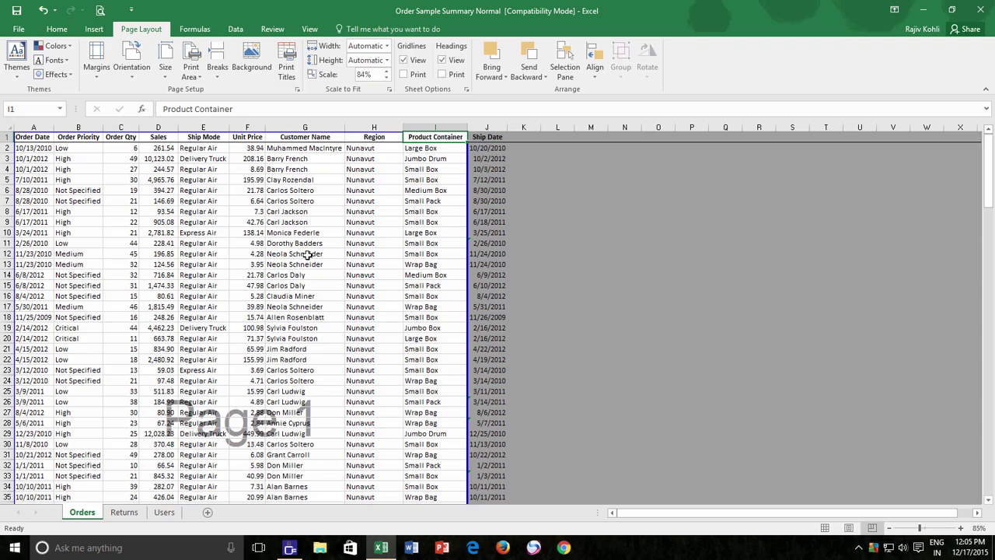
pyautogui.click(43, 10)
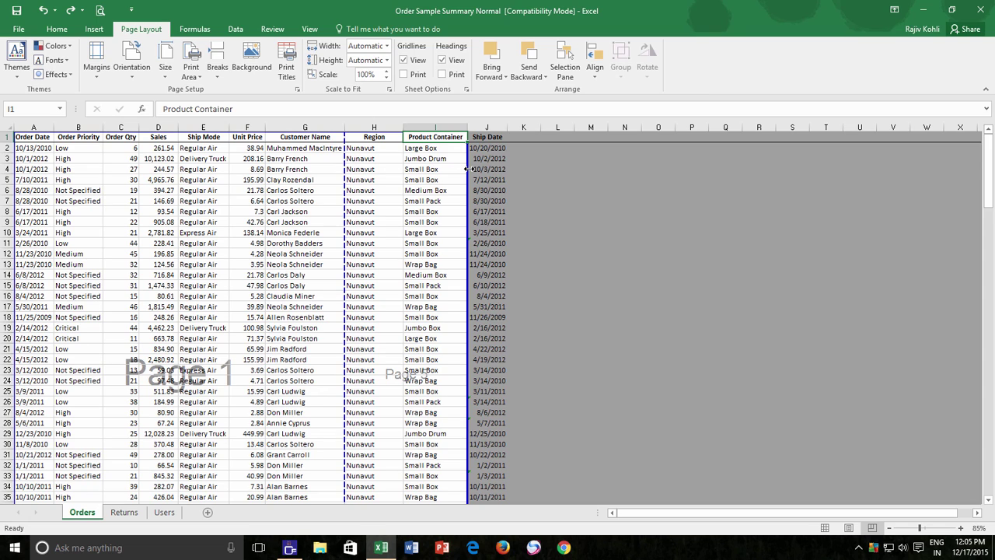
# Move the dashed vertical page break onto the solid boundary after Product Container and check the pages in print preview
pyautogui.moveTo(468, 168); pyautogui.dragTo(469, 168)
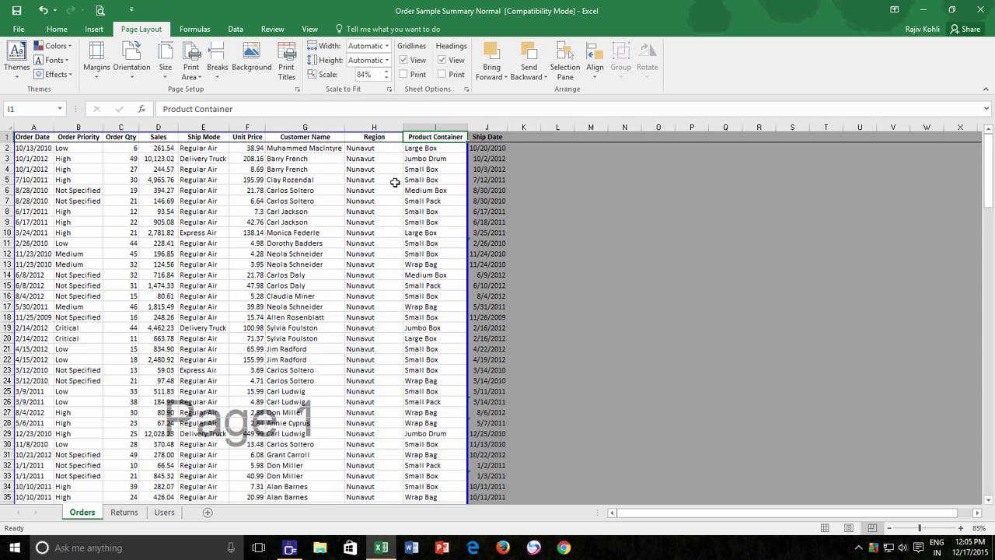
pyautogui.click(100, 10)
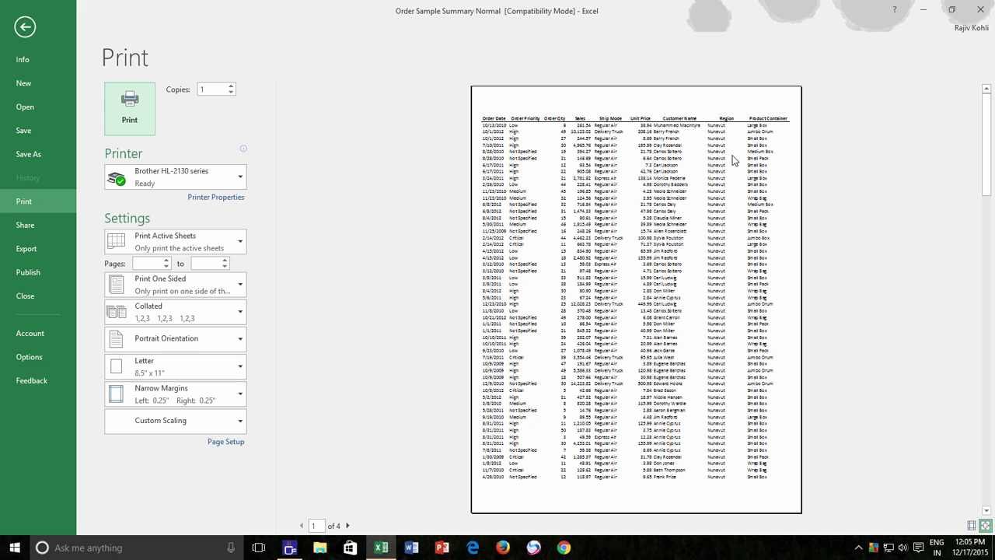
pyautogui.scroll(-3, 748, 179)
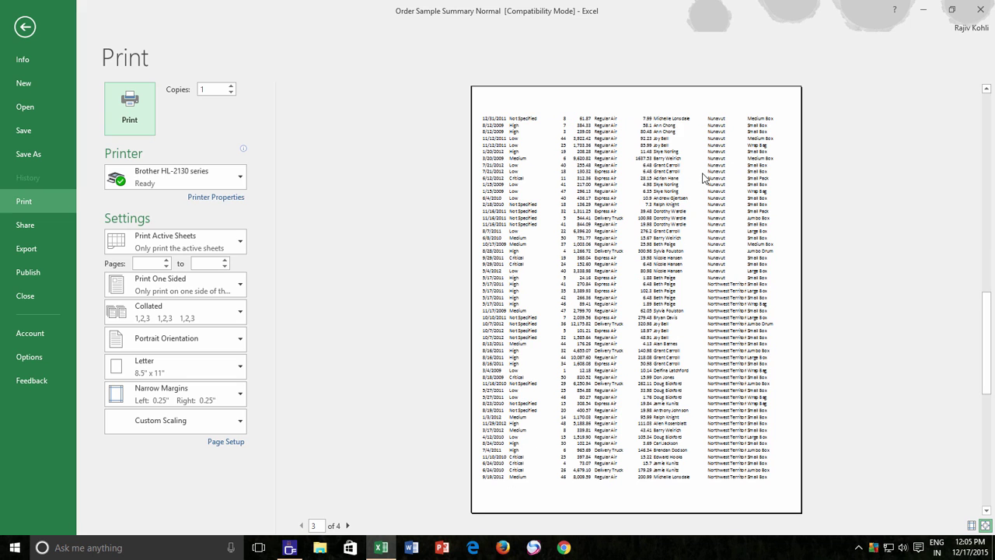
pyautogui.click(25, 27)
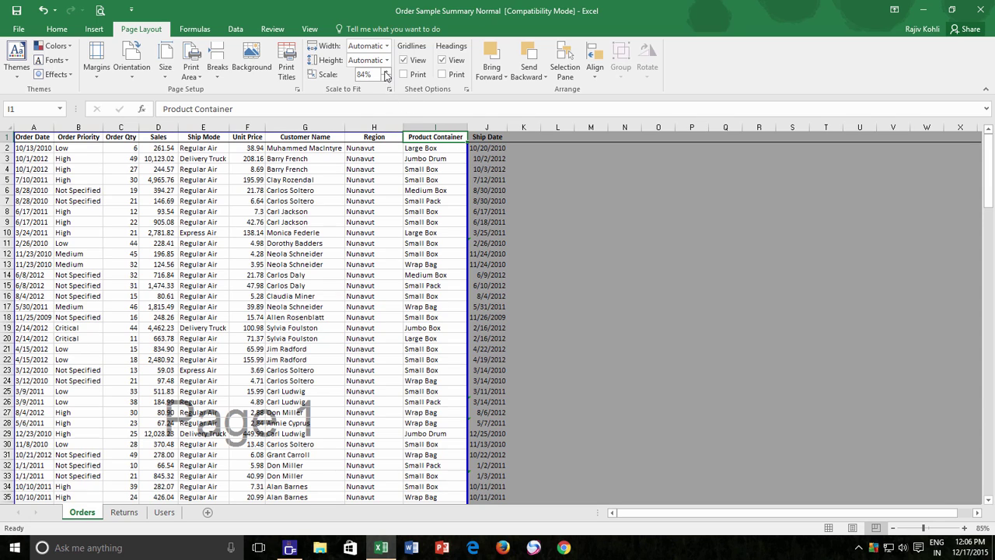
# Increase the Orders sheet's print scale to 105%
pyautogui.click(384, 71)
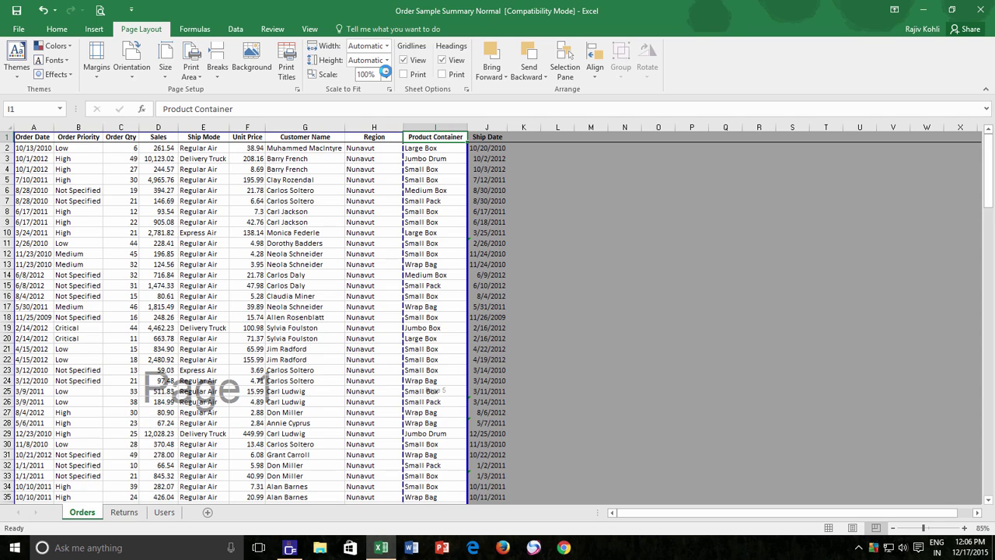
pyautogui.click(385, 70)
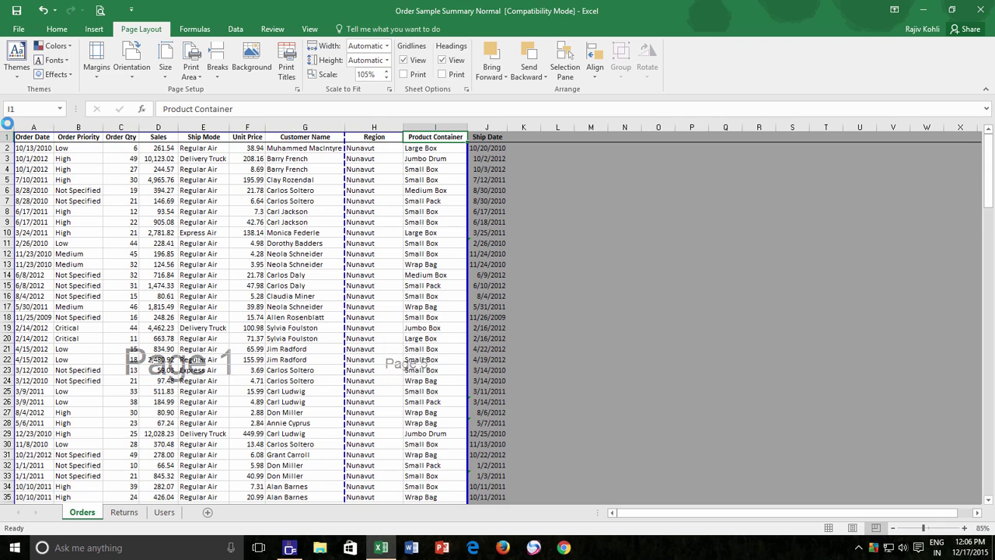
# Set the font size of the whole Orders sheet to 8 and autofit all column widths
pyautogui.click(6, 125)
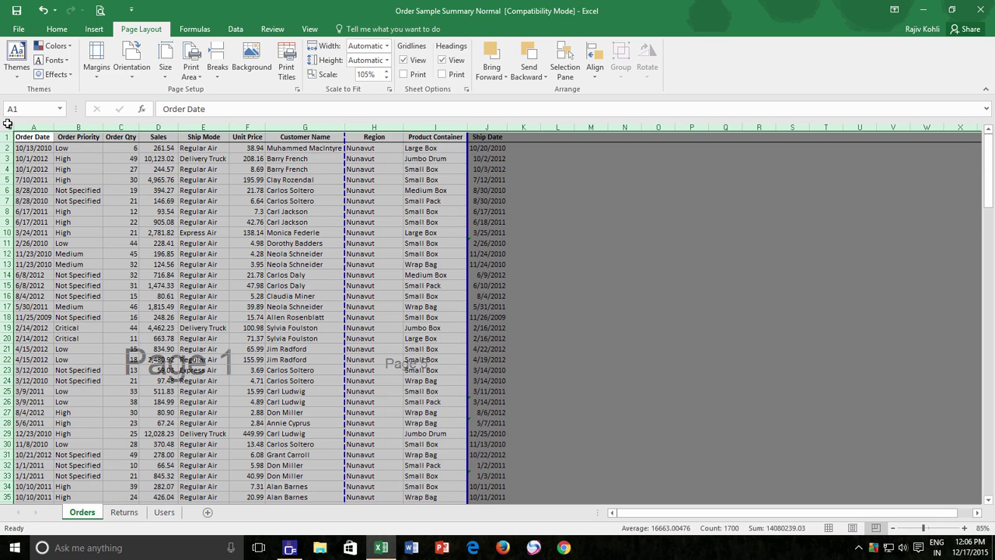
pyautogui.click(59, 31)
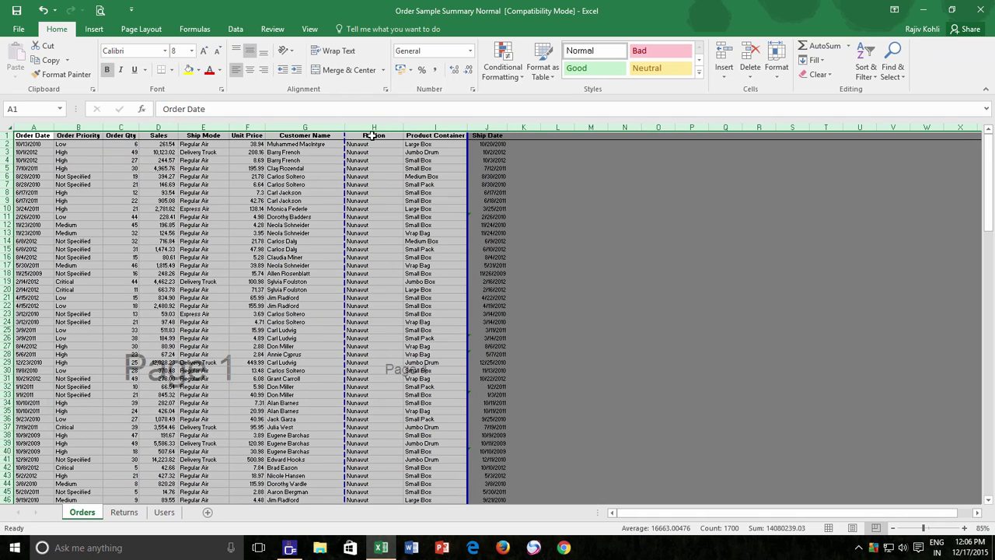
pyautogui.click(776, 67)
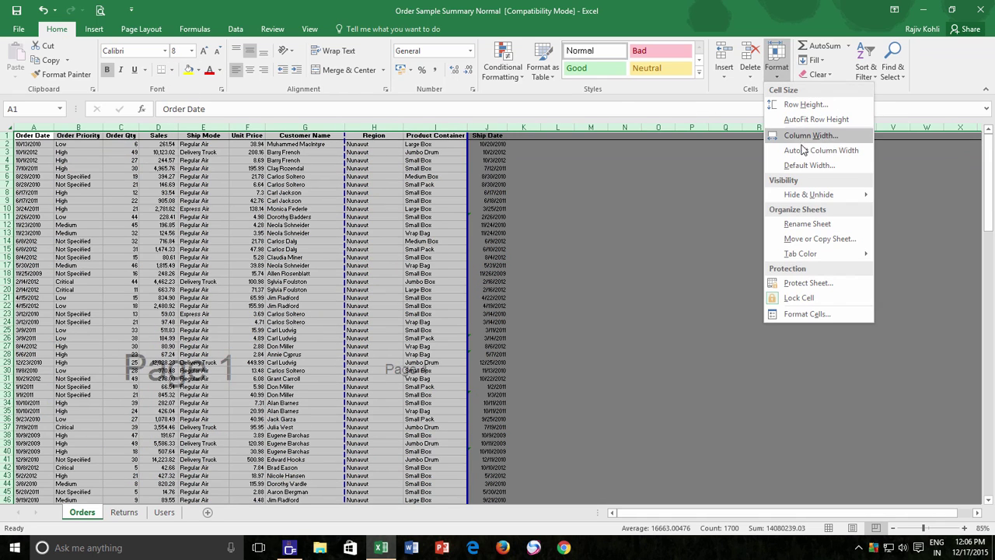
pyautogui.click(803, 153)
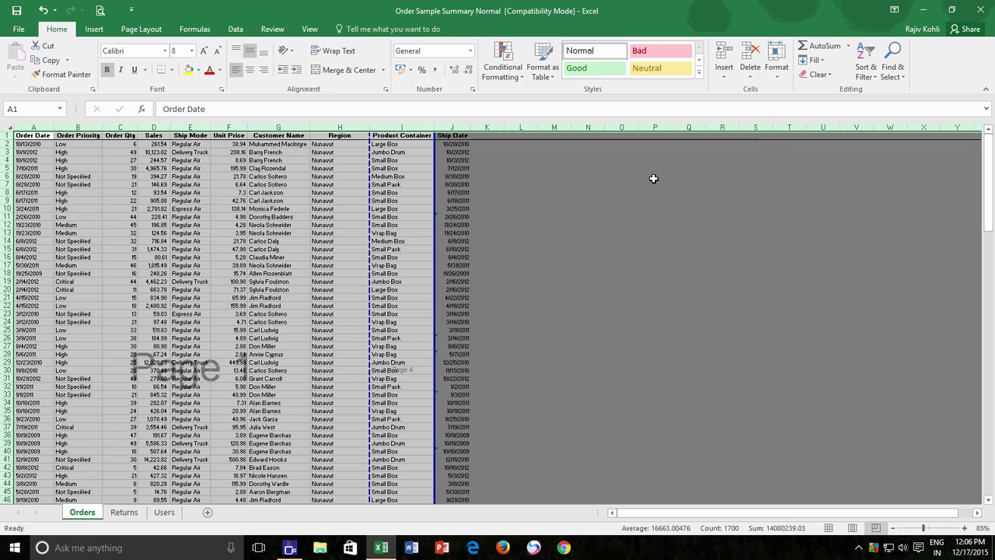
# Undo the column autofit and the font size change, and select only cell A1
pyautogui.click(44, 11)
pyautogui.click(43, 12)
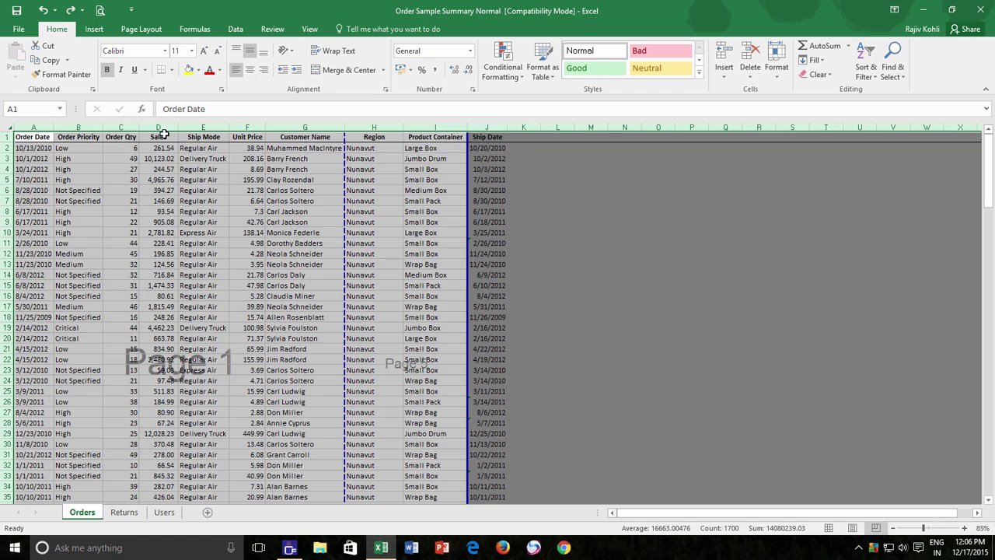
pyautogui.click(36, 139)
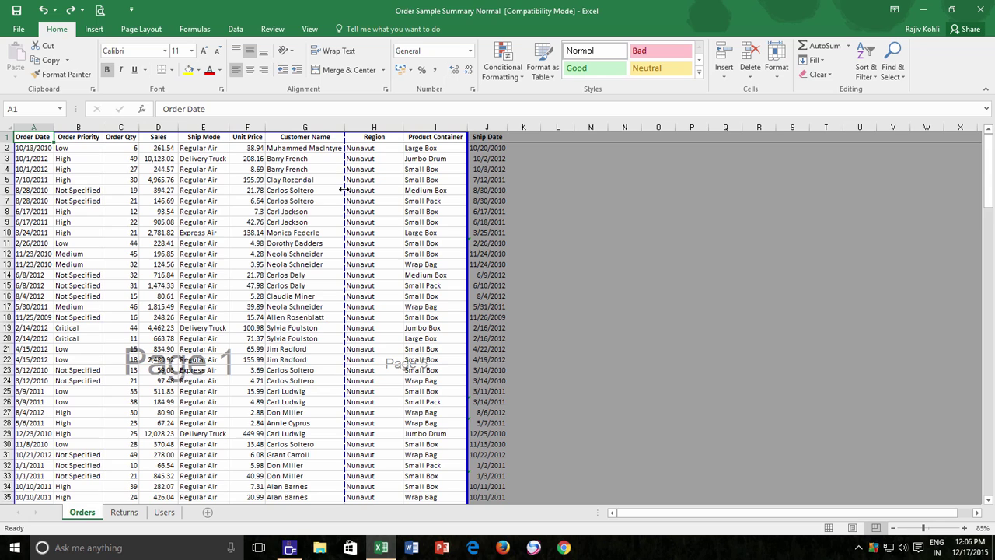
# Reduce the Orders sheet's print scale to 80% and check the result in print preview
pyautogui.click(153, 30)
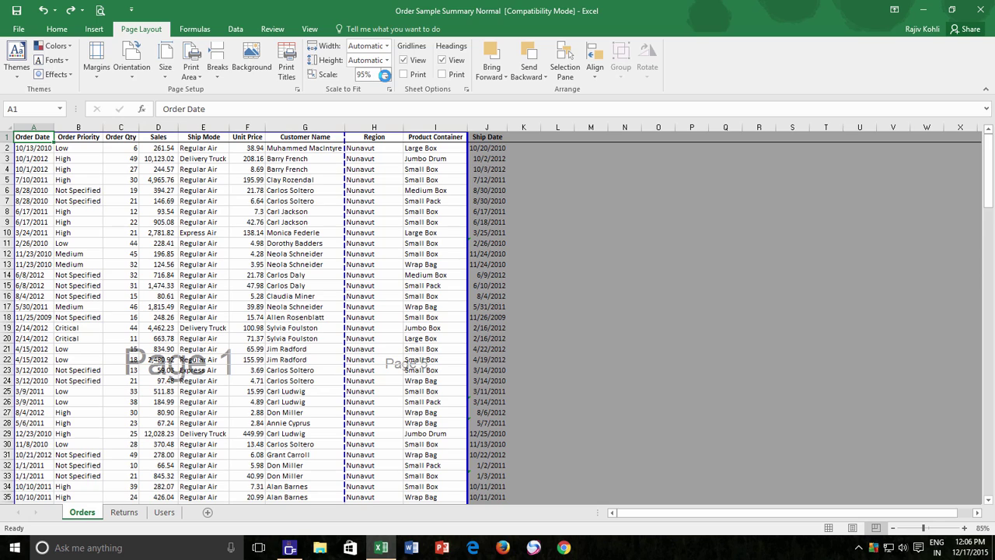
pyautogui.click(385, 78)
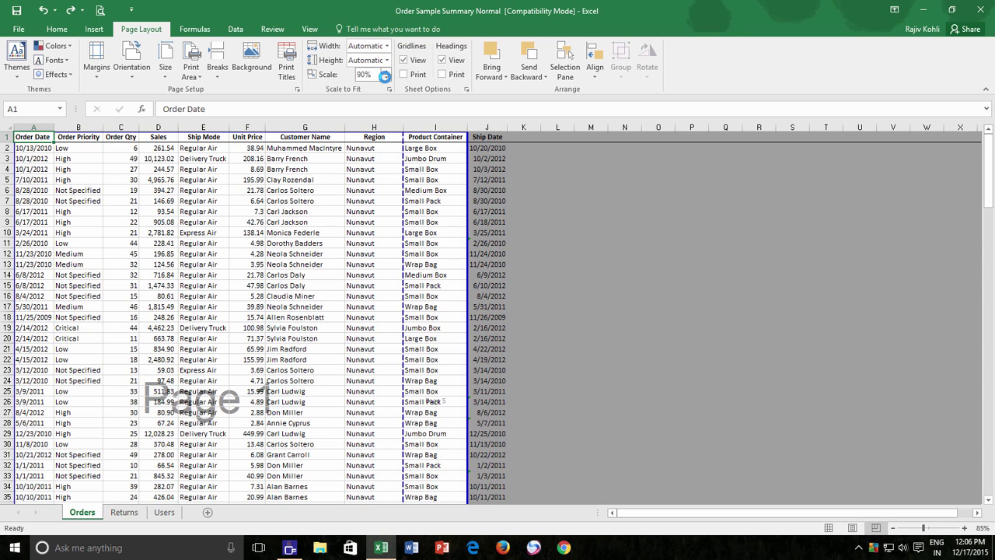
pyautogui.click(385, 78)
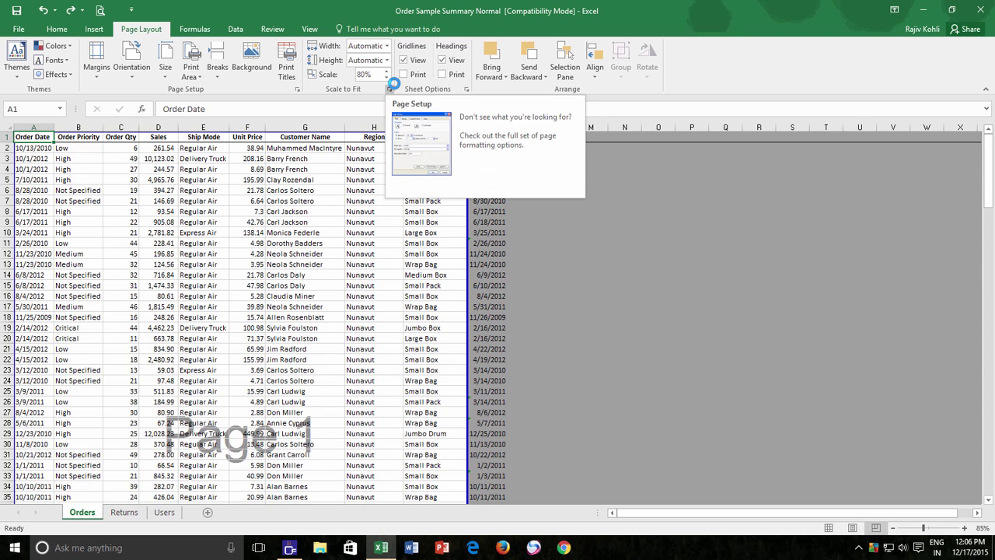
pyautogui.click(101, 11)
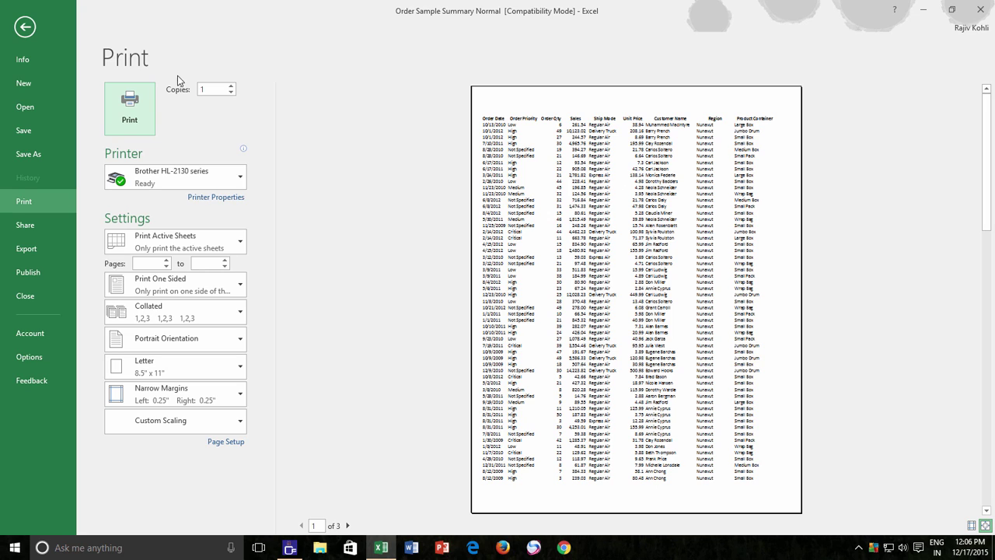
pyautogui.click(26, 28)
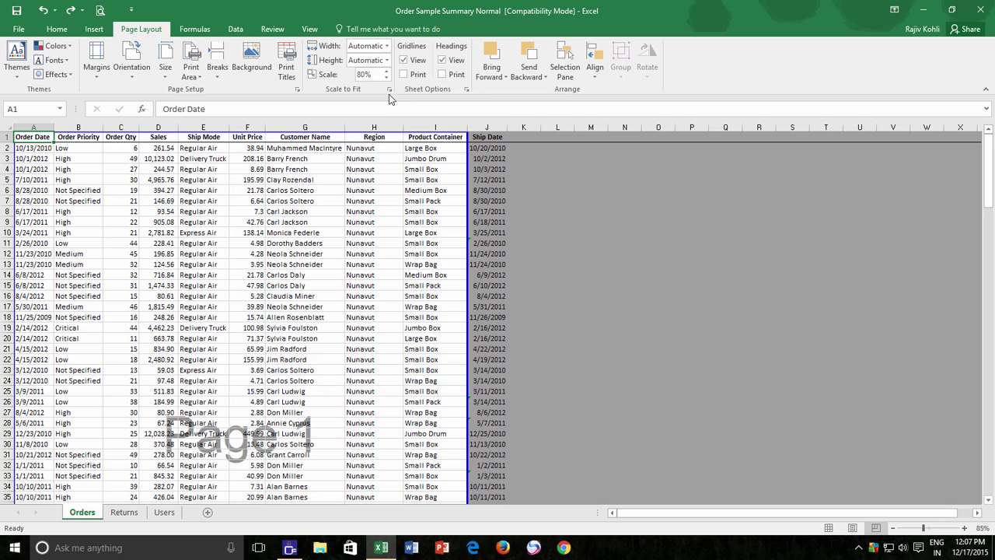
# Reset the print scale to 100% and fit the print width to 1 page
pyautogui.click(387, 47)
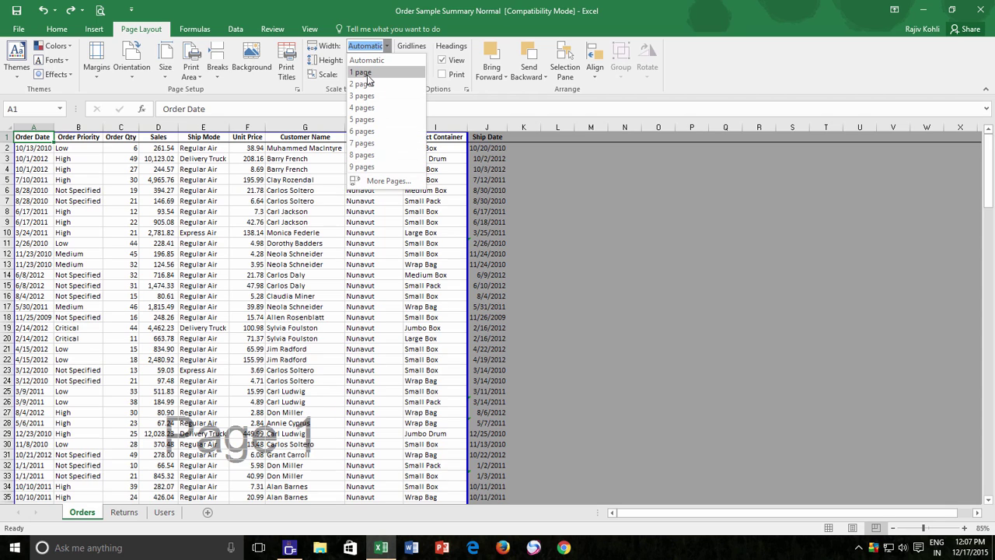
pyautogui.press('Escape')
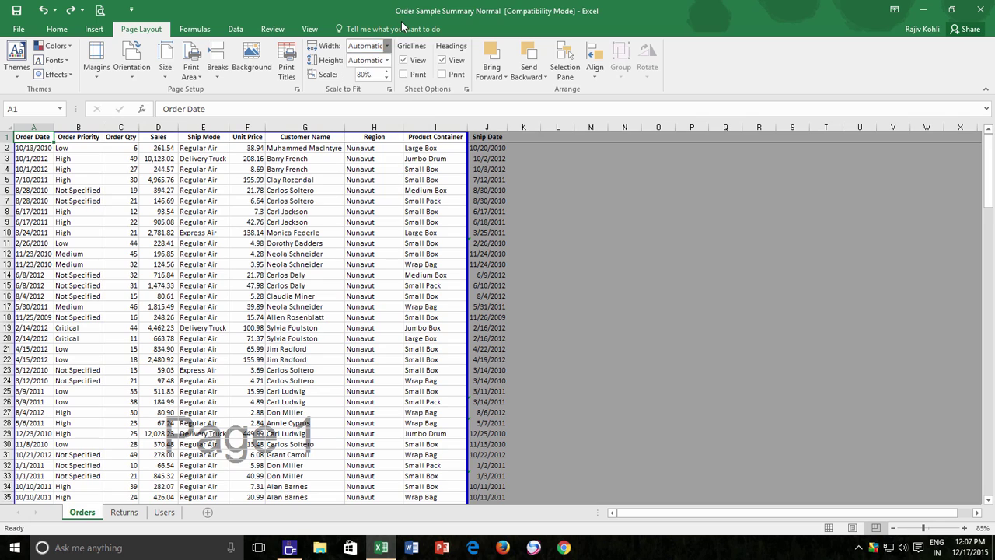
pyautogui.click(365, 75)
pyautogui.write('100')
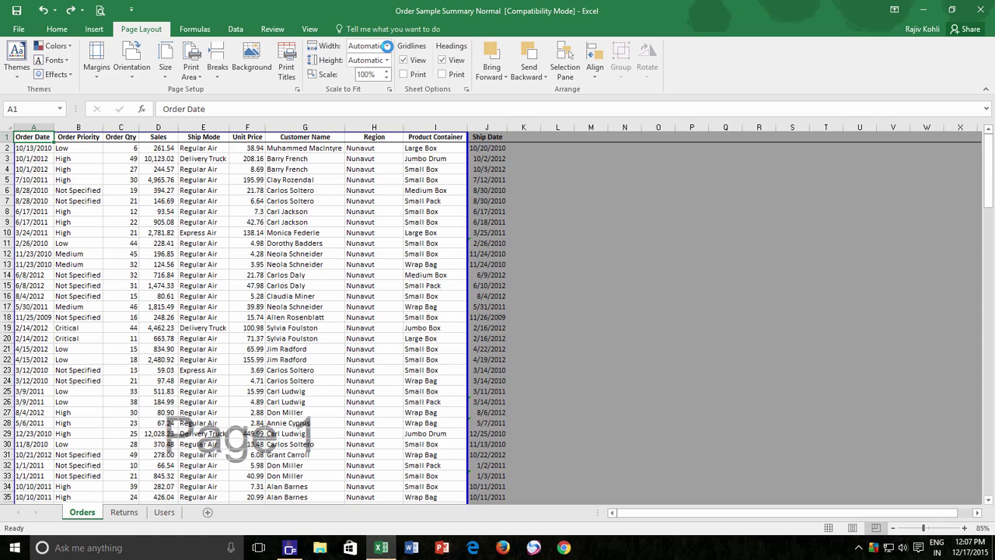
pyautogui.click(386, 47)
pyautogui.click(378, 73)
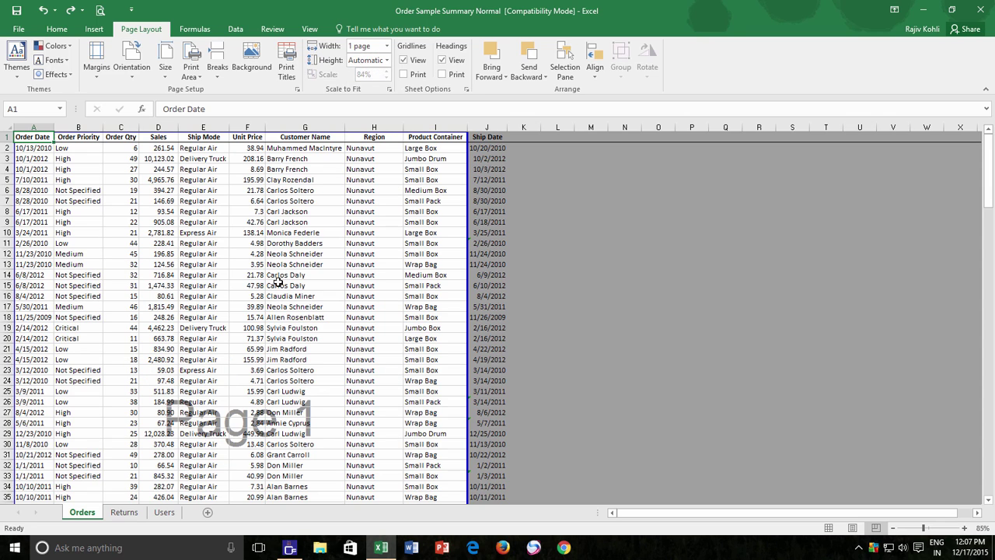
# Fit the print height to 3 pages and check the page layout through the Orders sheet's rows
pyautogui.scroll(-12, 288, 285)
pyautogui.scroll(-20, 288, 285)
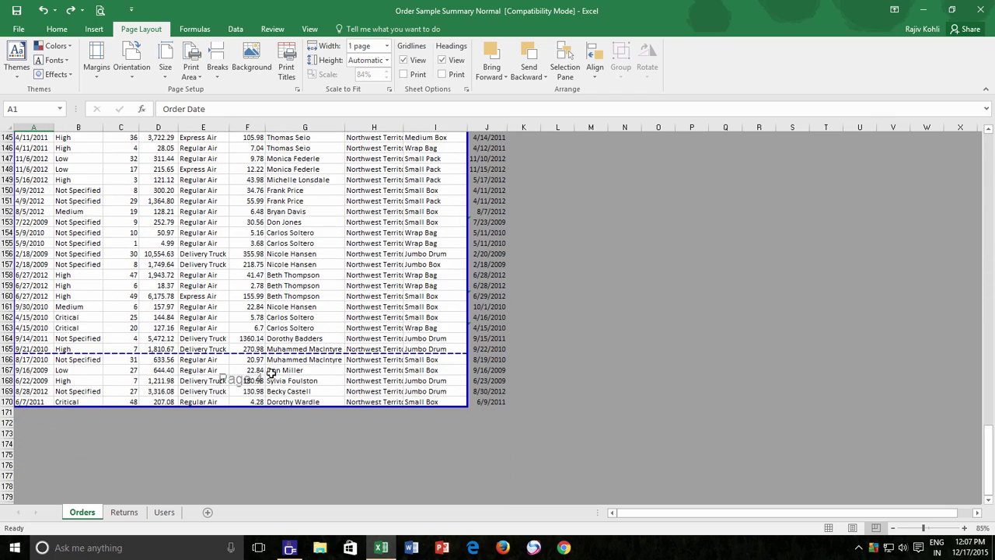
pyautogui.moveTo(269, 353)
pyautogui.mouseDown()
pyautogui.moveTo(267, 374)
pyautogui.moveTo(266, 354)
pyautogui.mouseUp()
pyautogui.click(387, 61)
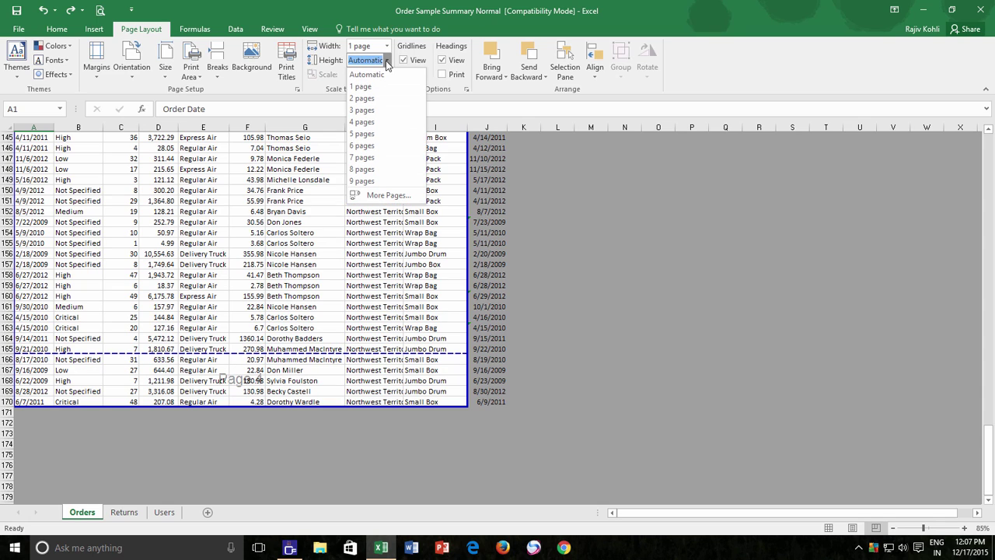
pyautogui.click(376, 111)
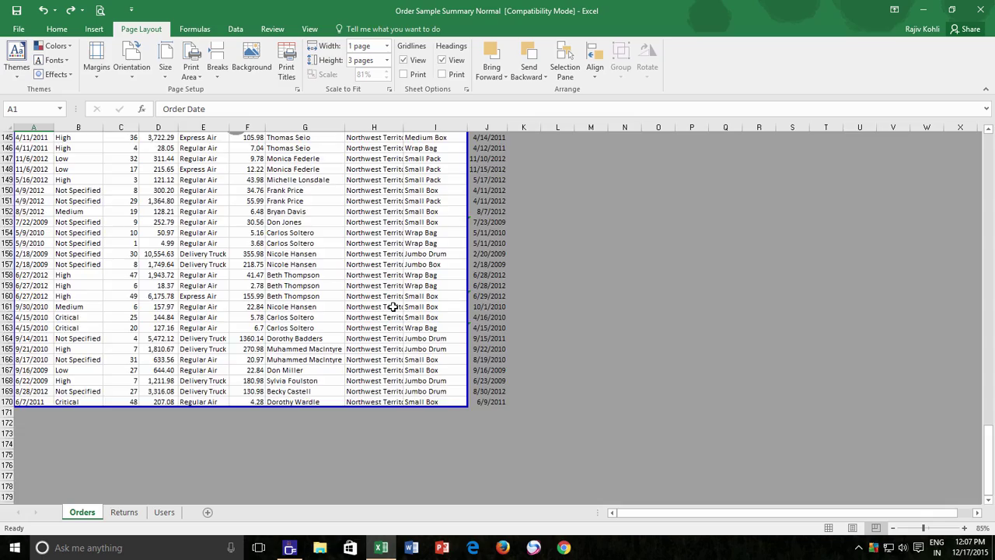
pyautogui.scroll(15, 394, 307)
pyautogui.scroll(20, 394, 306)
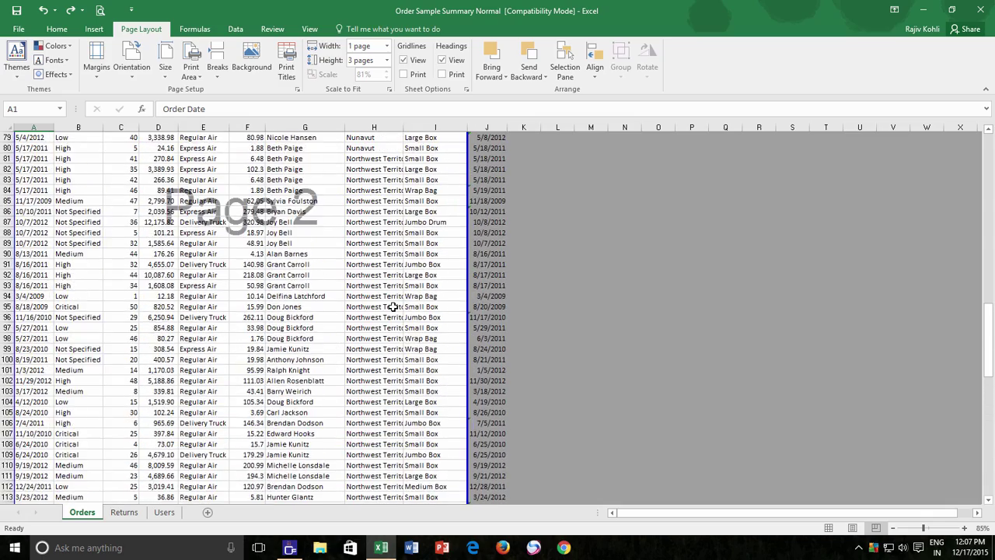
pyautogui.scroll(10, 393, 307)
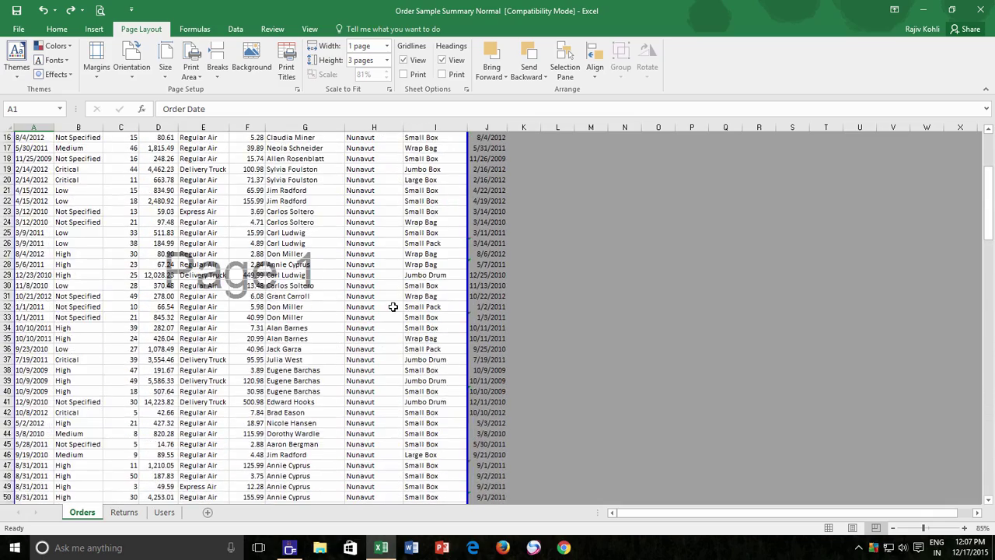